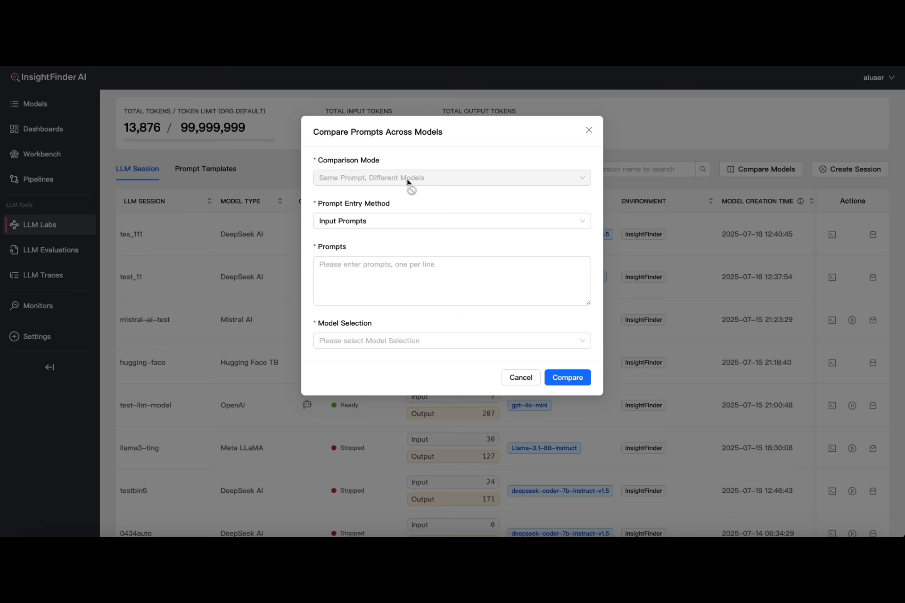
# Set the prompt entry method to Select Prompt Template and choose the Imported Prompt sample.txt template
pyautogui.click(402, 223)
pyautogui.click(382, 258)
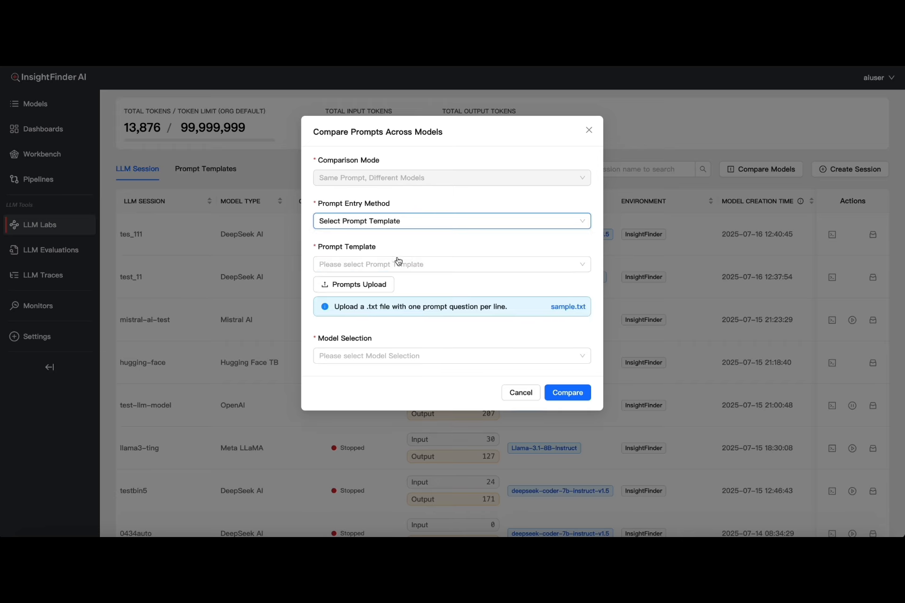
pyautogui.click(396, 264)
pyautogui.click(381, 284)
# Select the hugging-face and testopenai2043 models and run the prompt comparison
pyautogui.click(372, 355)
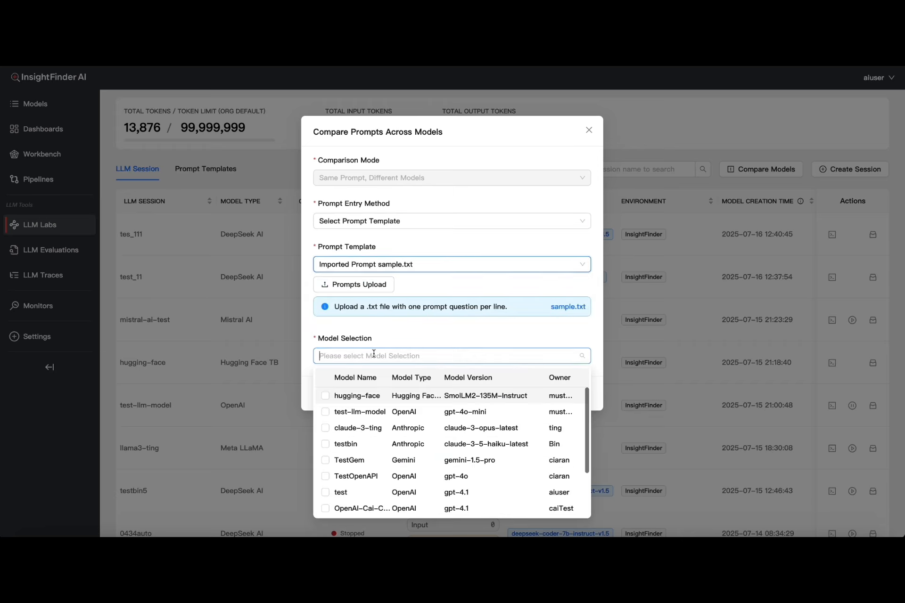
pyautogui.click(325, 396)
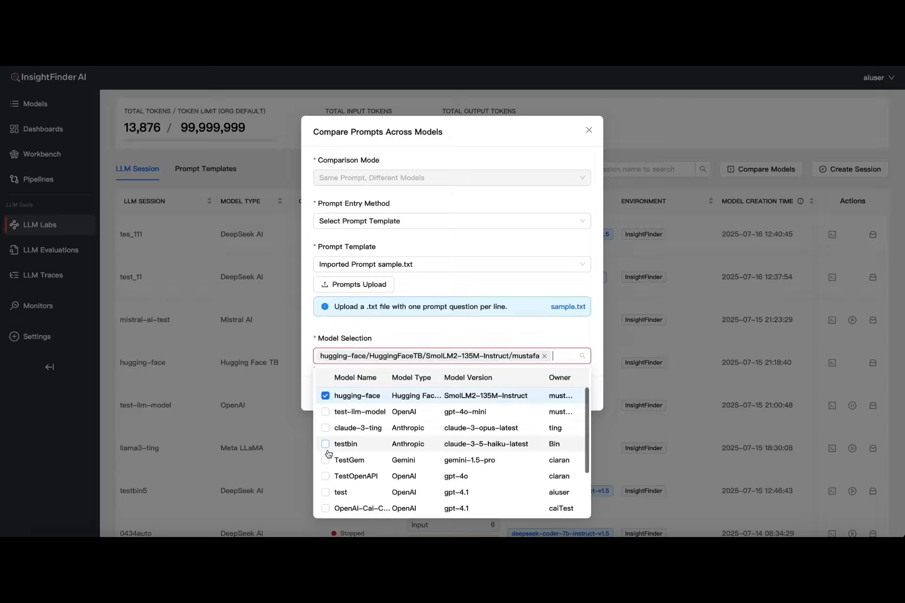
pyautogui.scroll(-3, 328, 452)
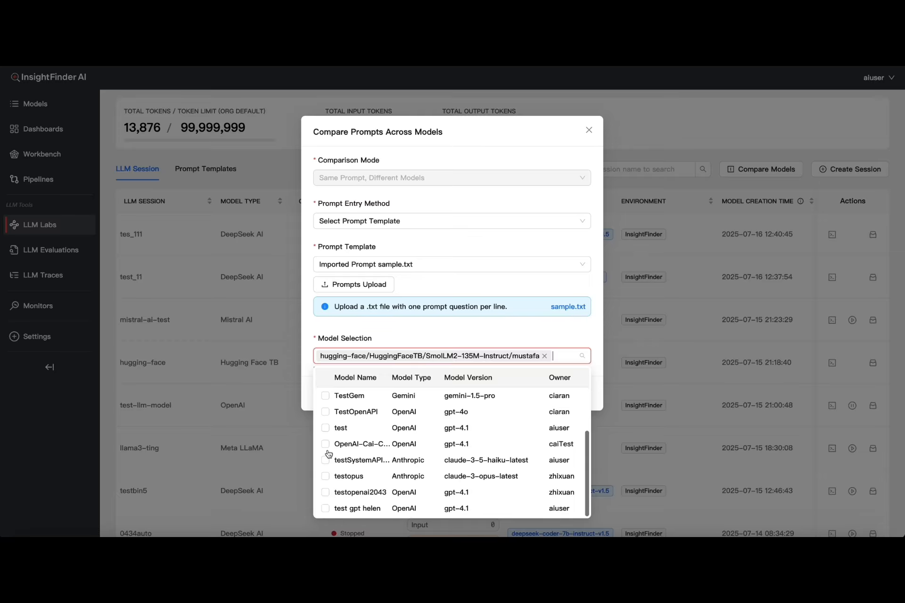
pyautogui.click(325, 492)
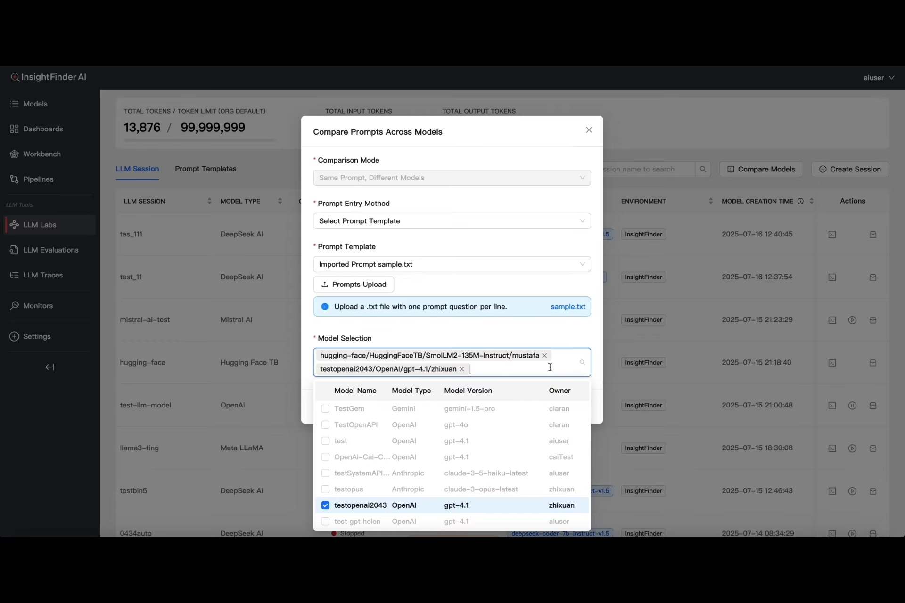
pyautogui.click(543, 341)
pyautogui.click(569, 407)
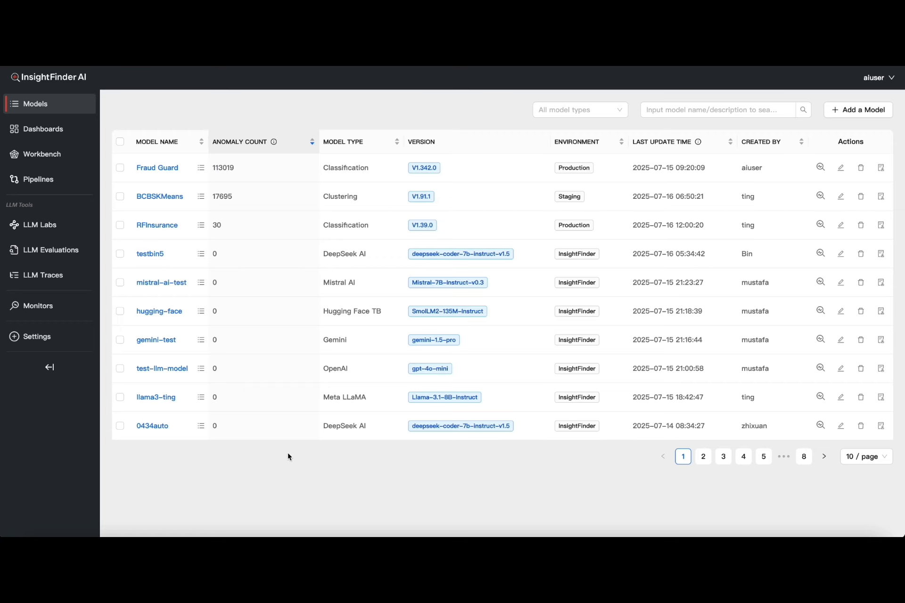
# Open the list of monitors attached to the Fraud Guard model
pyautogui.moveTo(150, 168)
pyautogui.click(201, 171)
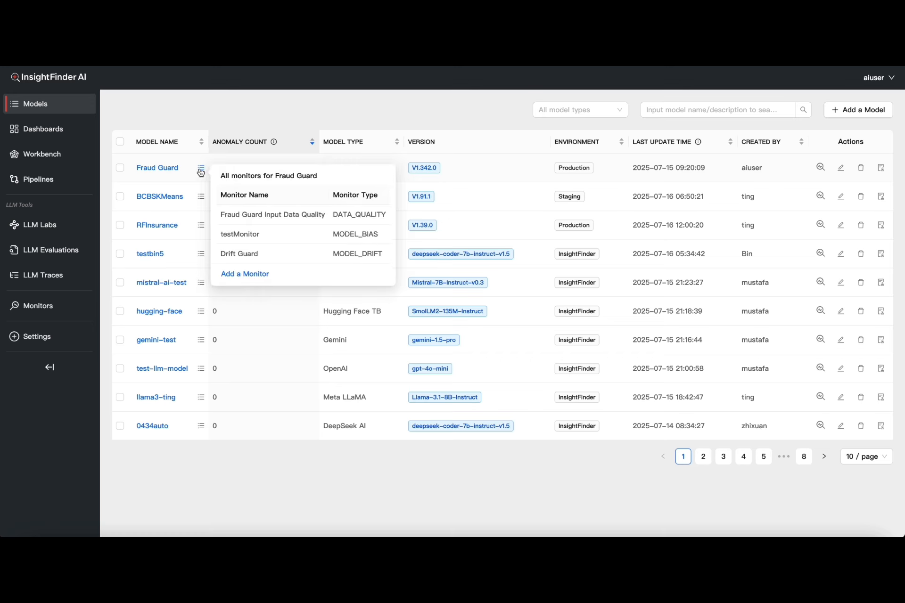
pyautogui.moveTo(167, 172)
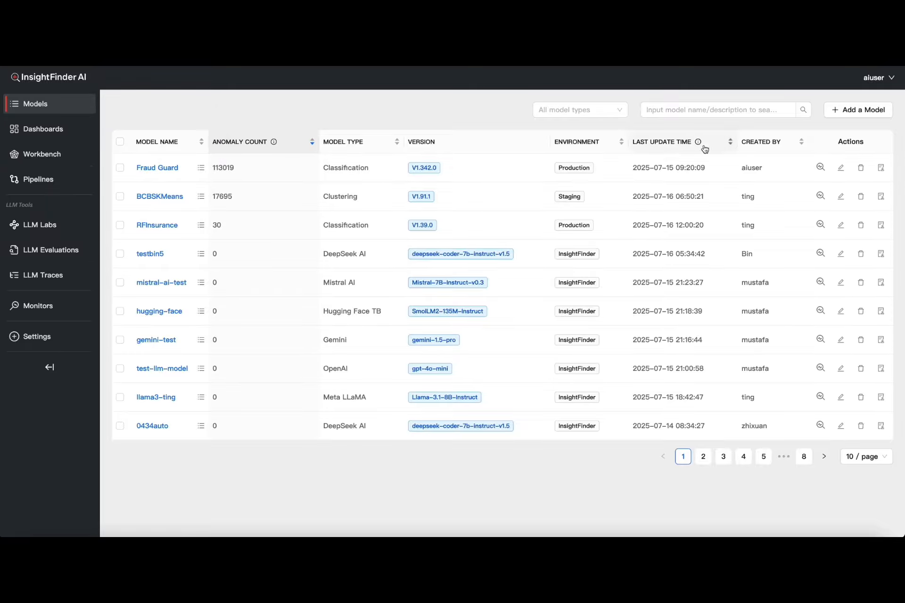
# Step through the Fraud Guard model's edit wizard to its review page, then cancel without submitting
pyautogui.click(841, 168)
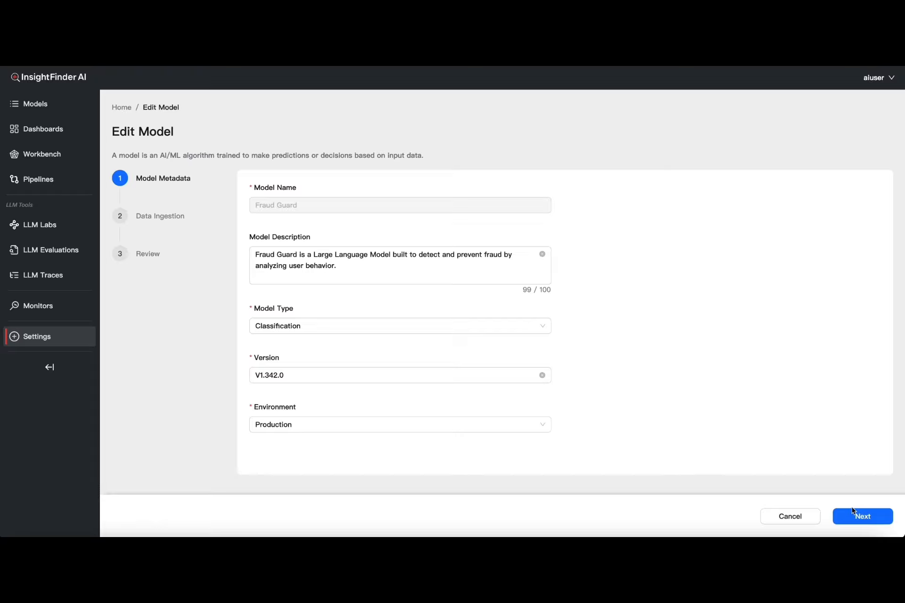
pyautogui.click(862, 518)
pyautogui.click(863, 517)
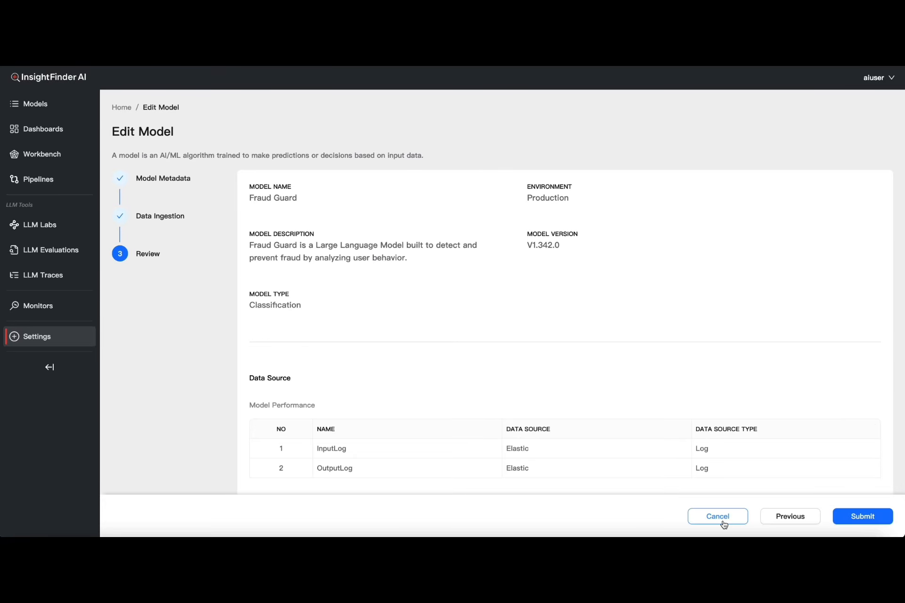
pyautogui.click(723, 523)
pyautogui.click(723, 524)
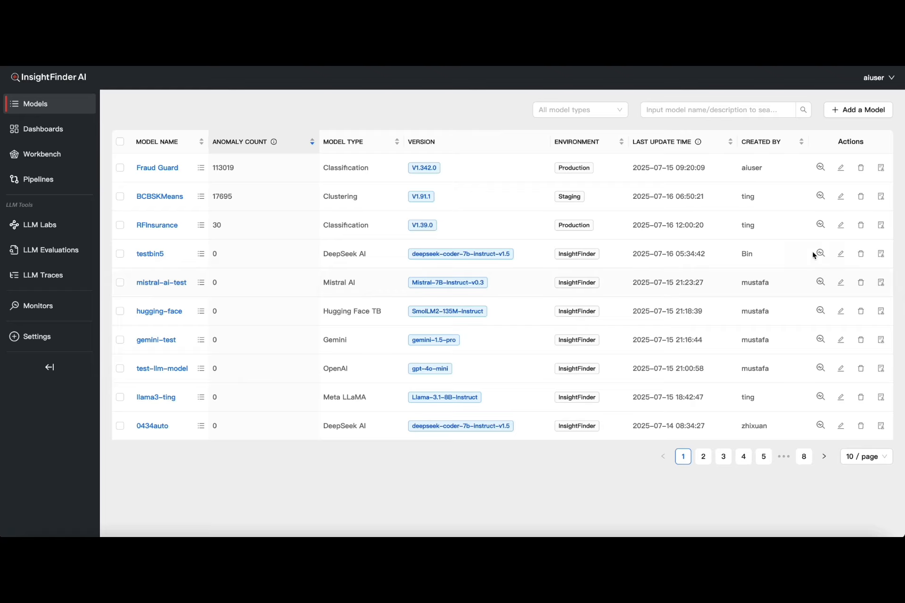
# Review the BCBSKMeans model's attribution history and its full model details, closing each view
pyautogui.click(881, 197)
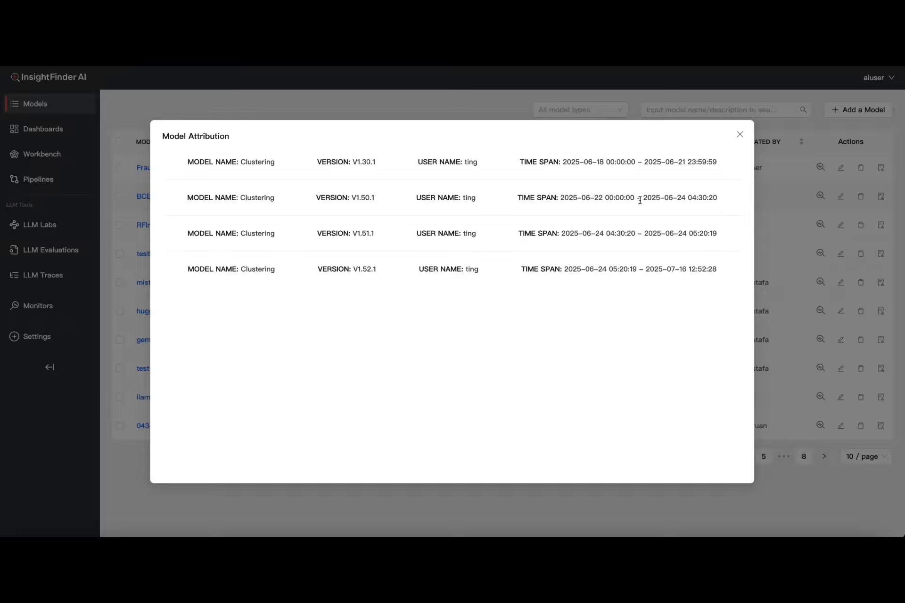
pyautogui.click(739, 135)
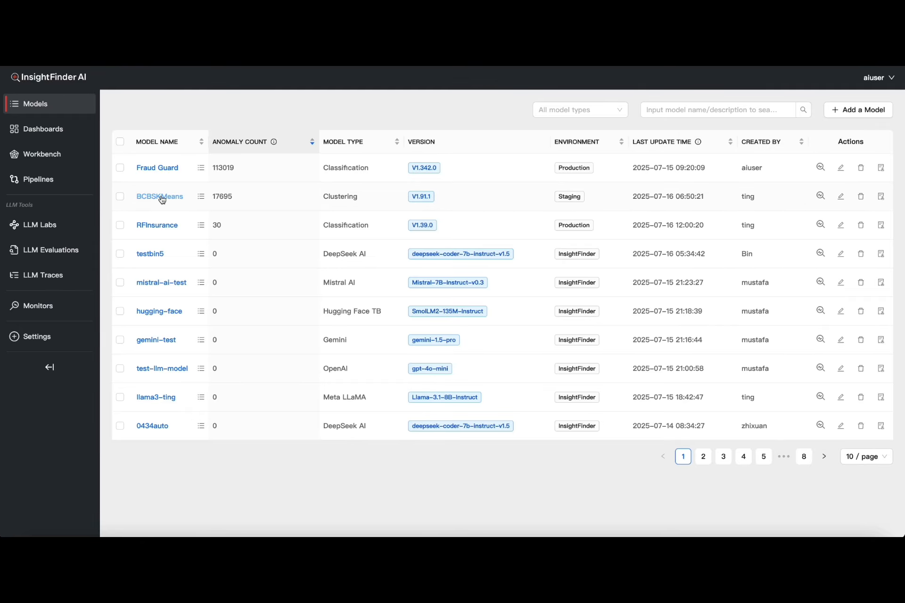
pyautogui.click(162, 198)
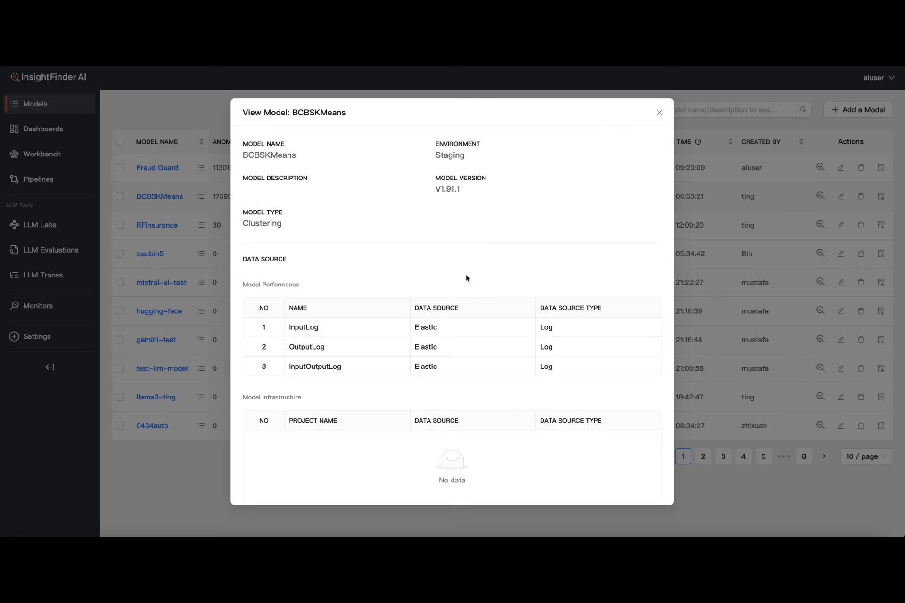
pyautogui.scroll(-3, 467, 259)
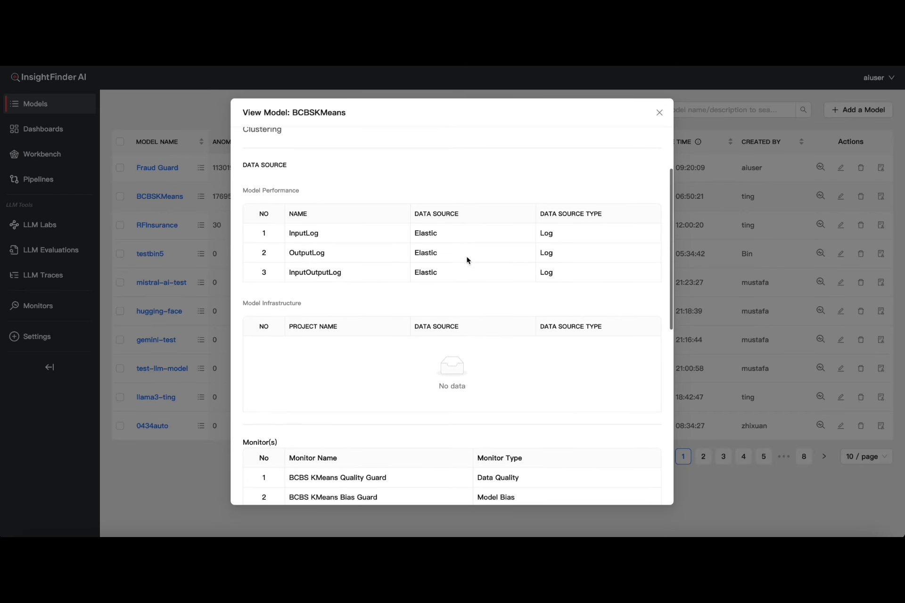
pyautogui.scroll(-10, 467, 259)
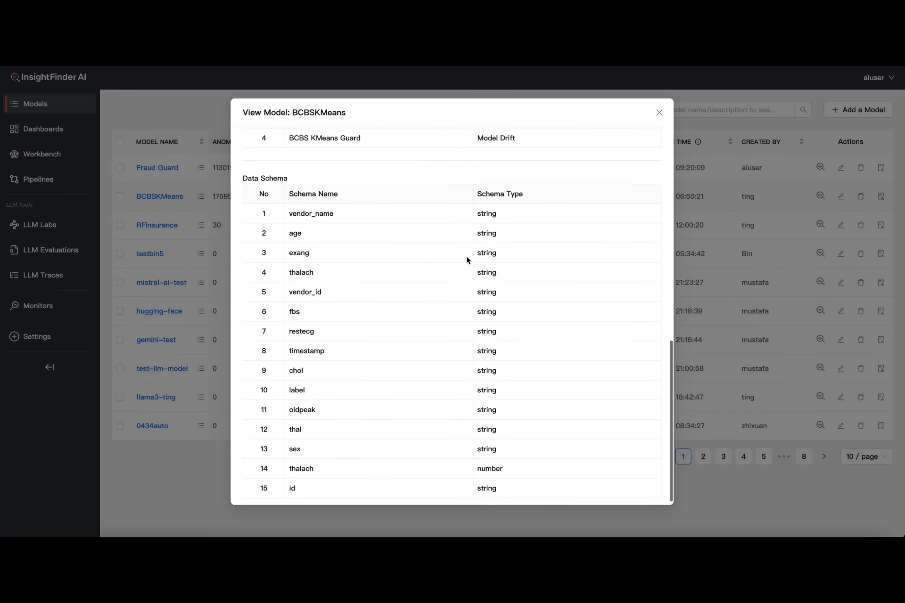
pyautogui.click(660, 113)
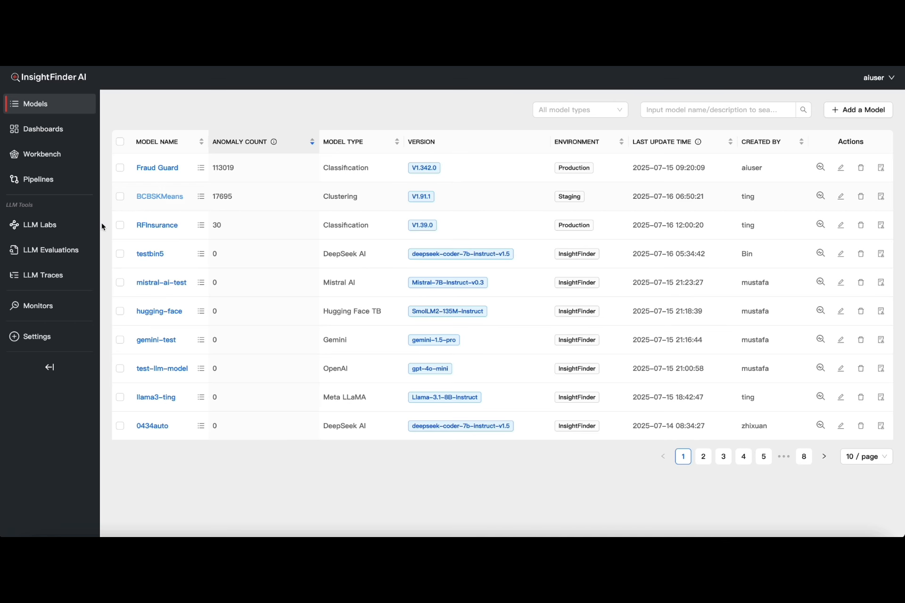
# Open the Monitors page and inspect the monitor lists for the tes_111 and rc-test models
pyautogui.click(50, 310)
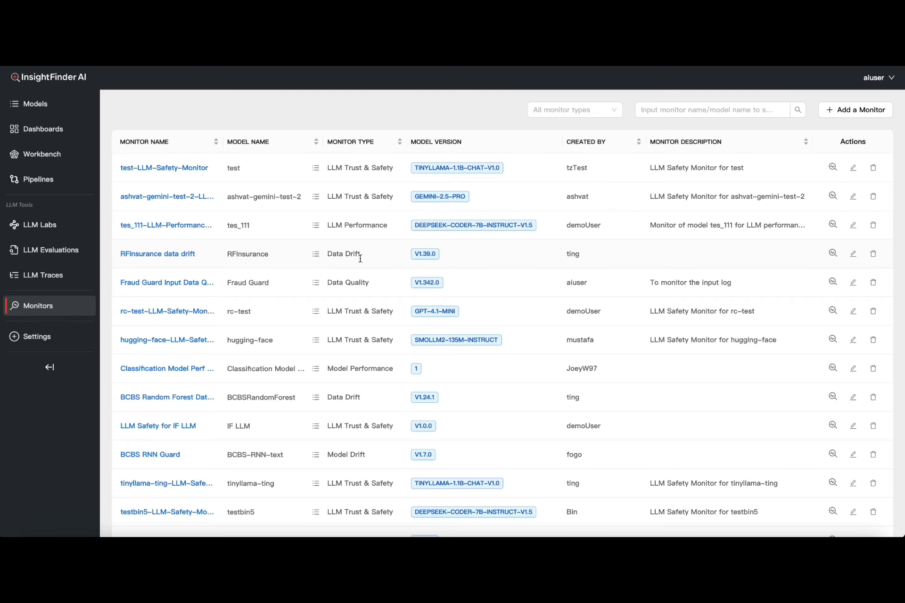
pyautogui.scroll(-1, 362, 263)
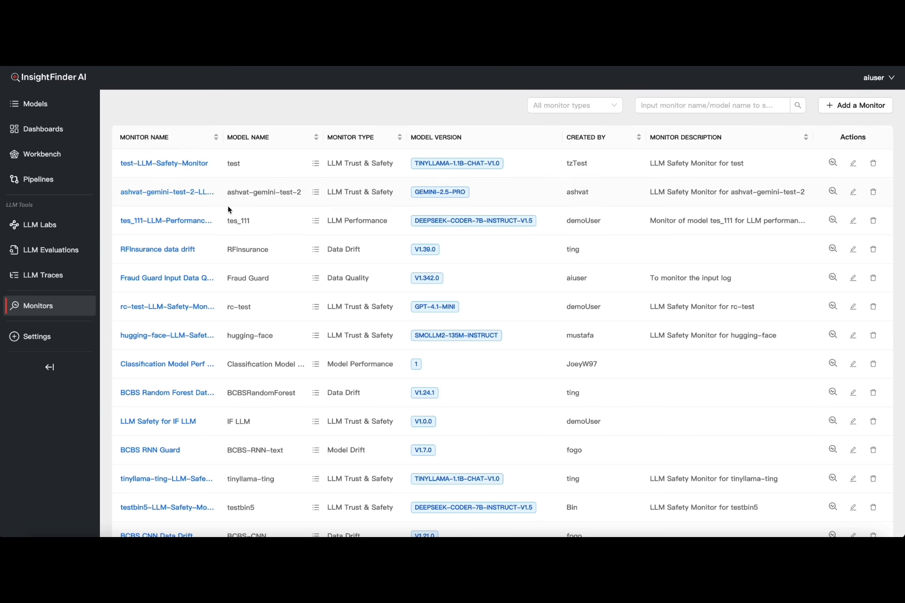
pyautogui.scroll(-2, 236, 217)
pyautogui.click(316, 195)
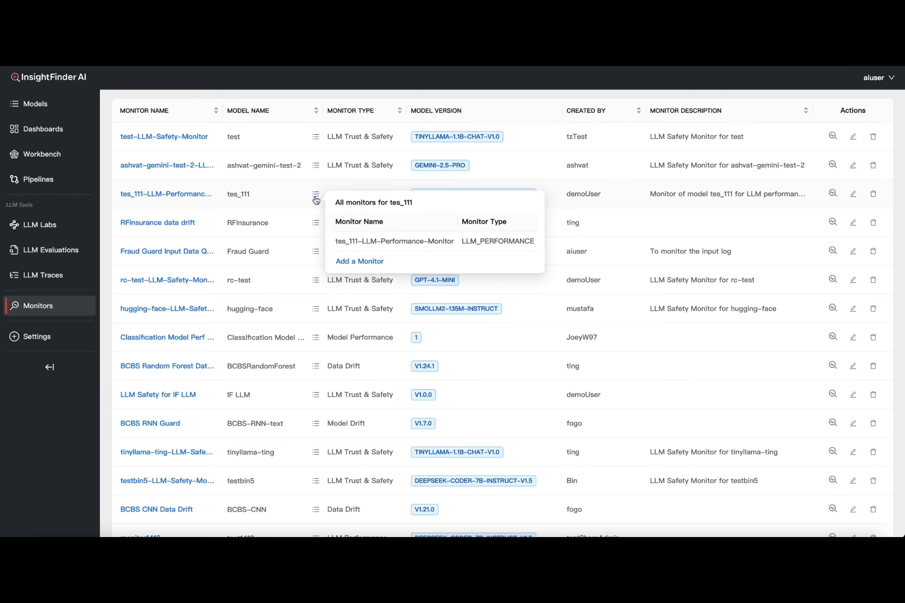
pyautogui.scroll(-3, 304, 212)
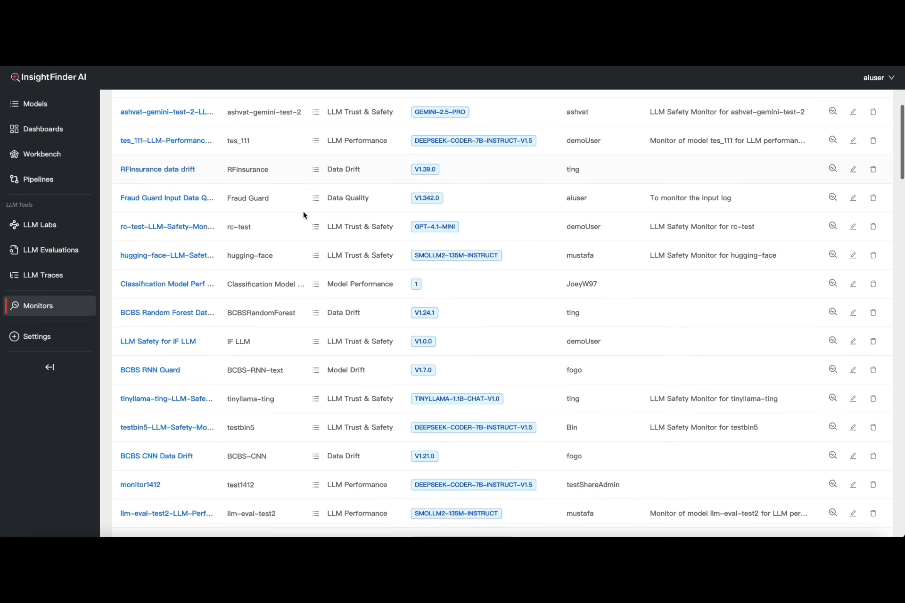
pyautogui.click(315, 217)
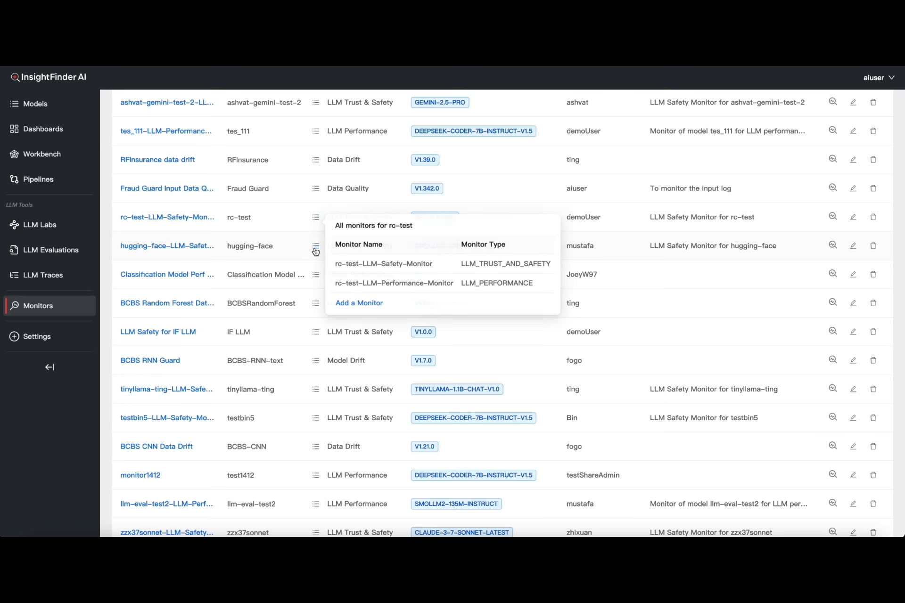
pyautogui.click(316, 278)
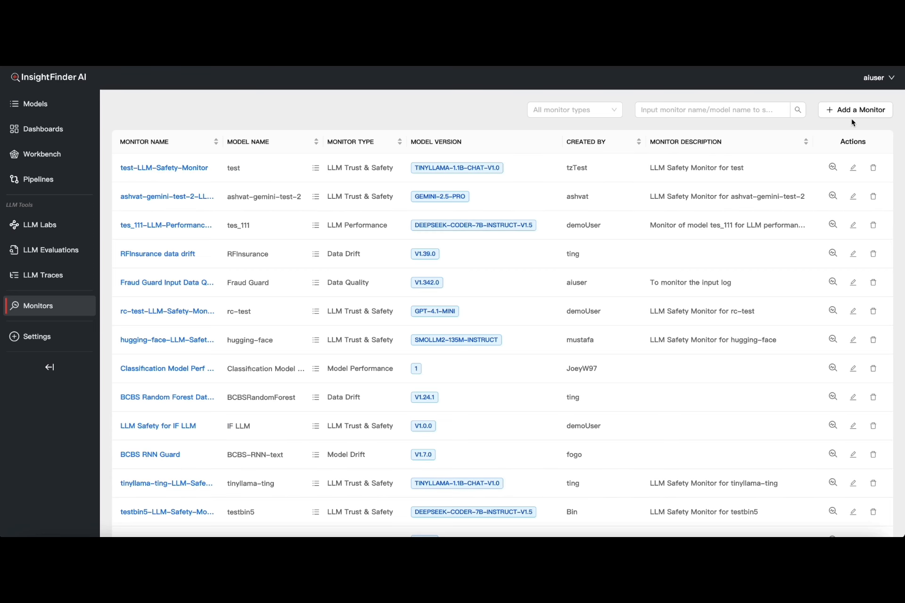
# Start adding a new monitor and name it hg
pyautogui.click(851, 113)
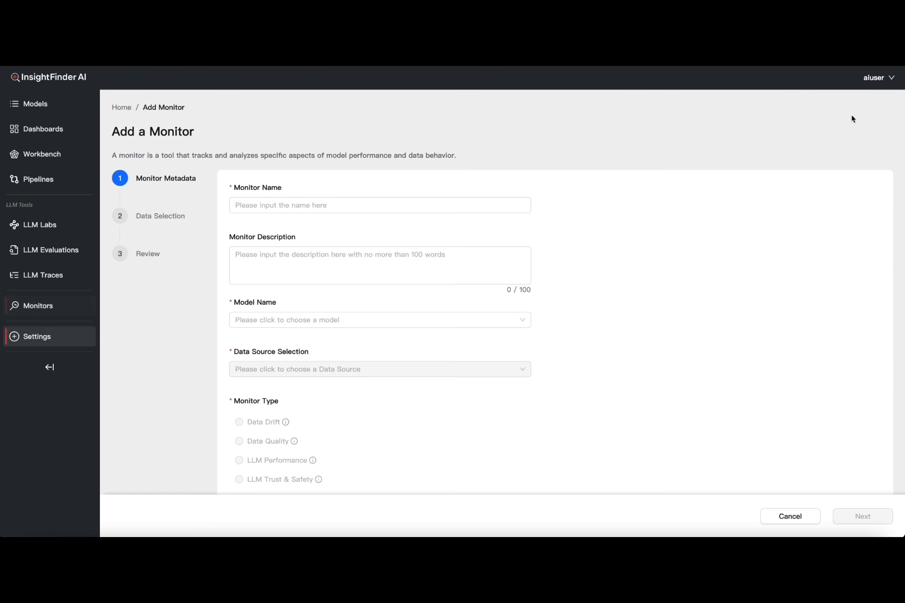
pyautogui.click(345, 206)
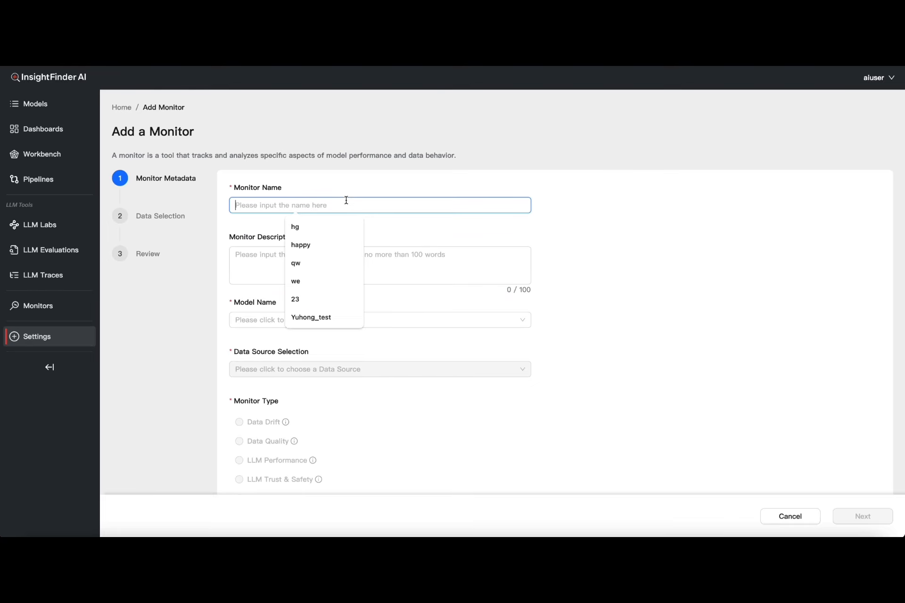
pyautogui.click(331, 226)
# Choose auto0433 as the monitor's model and test as its data source
pyautogui.click(302, 321)
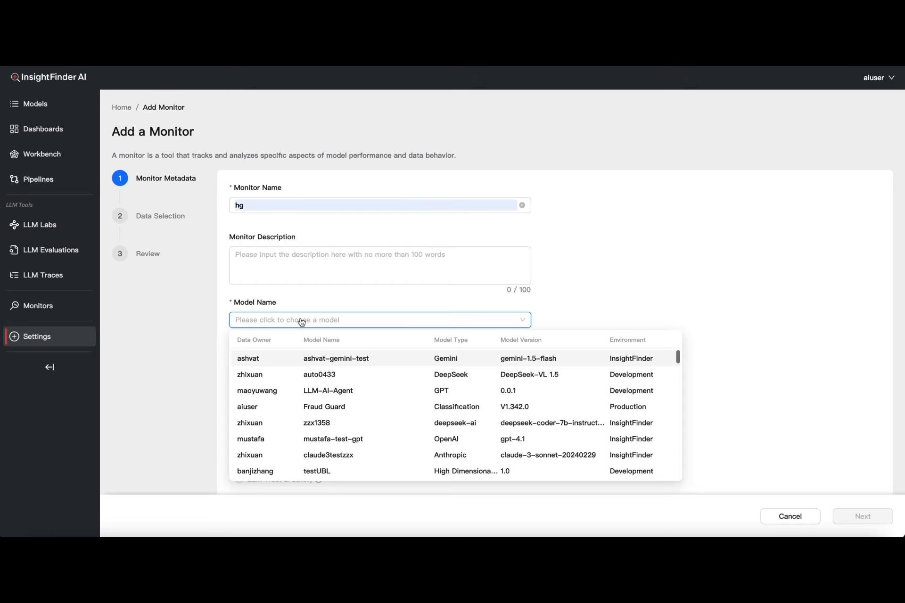
pyautogui.click(314, 375)
pyautogui.click(316, 372)
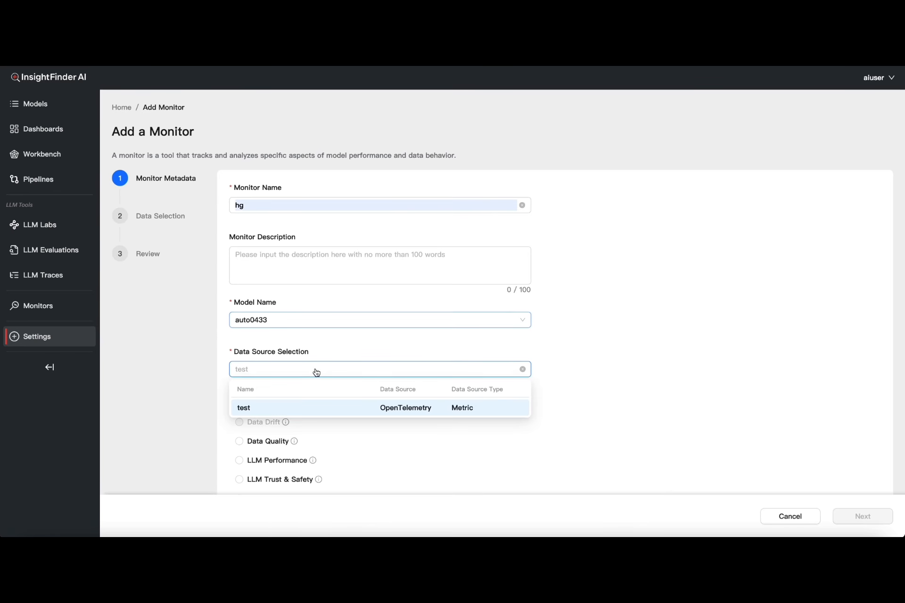
pyautogui.click(353, 414)
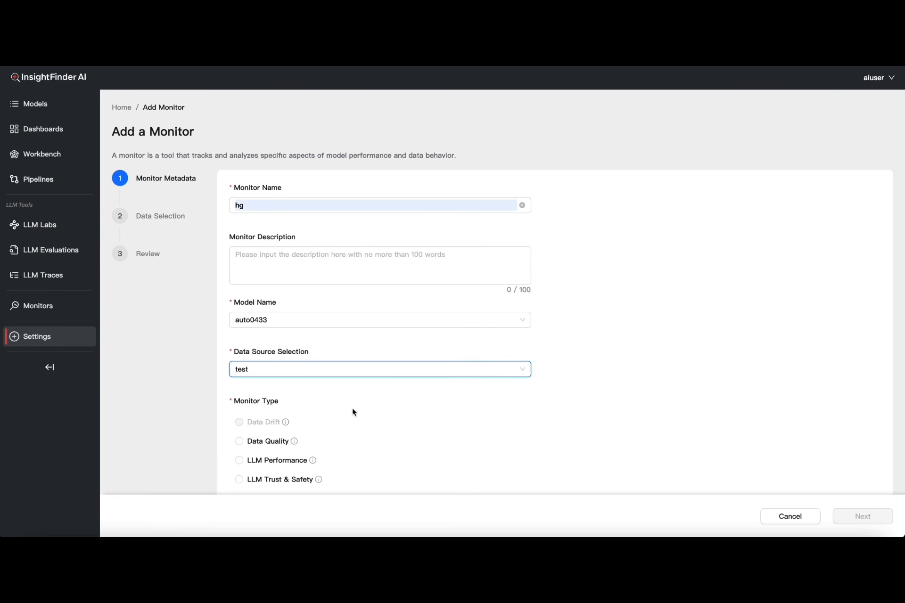
# Set the monitor type to LLM Trust & Safety and continue to data selection
pyautogui.scroll(-2, 353, 412)
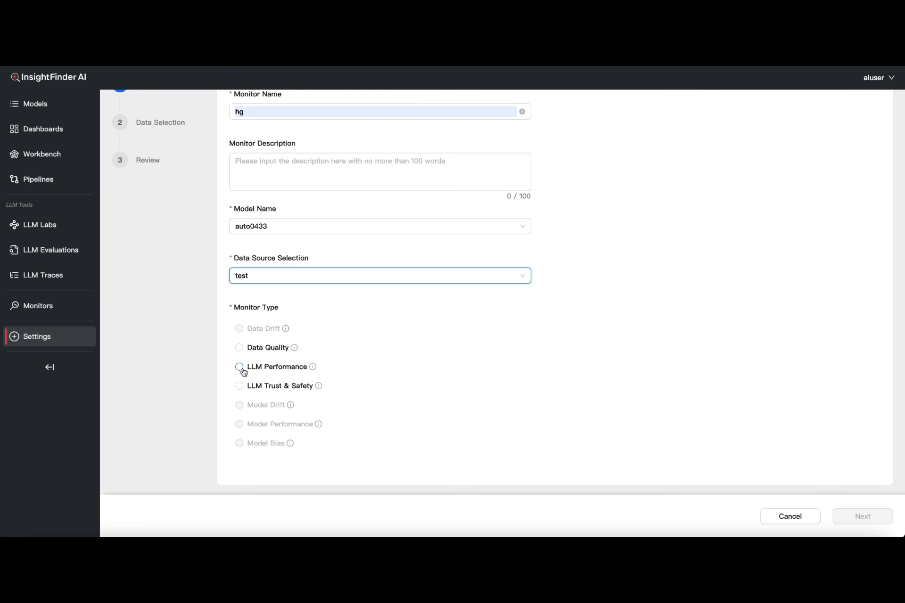
pyautogui.click(240, 368)
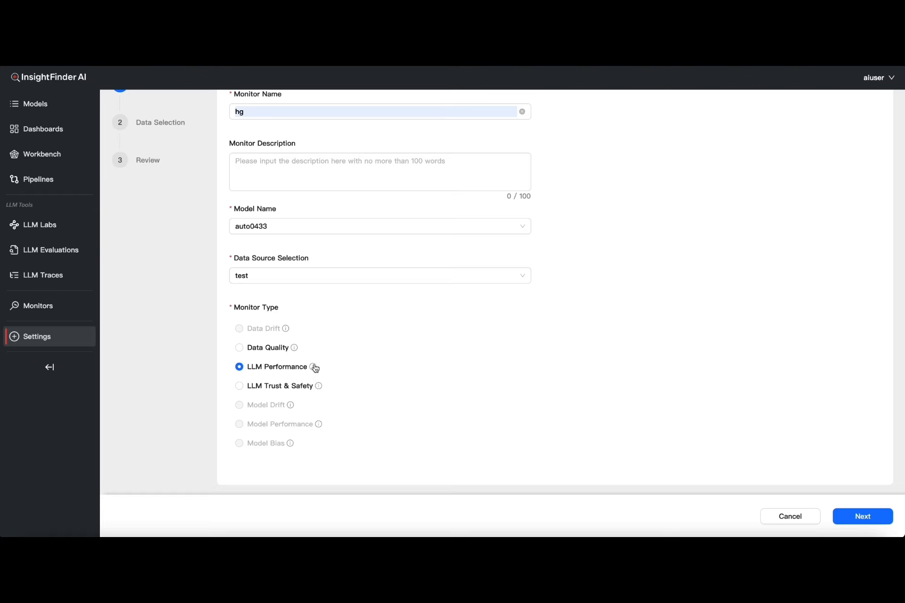
pyautogui.moveTo(314, 370)
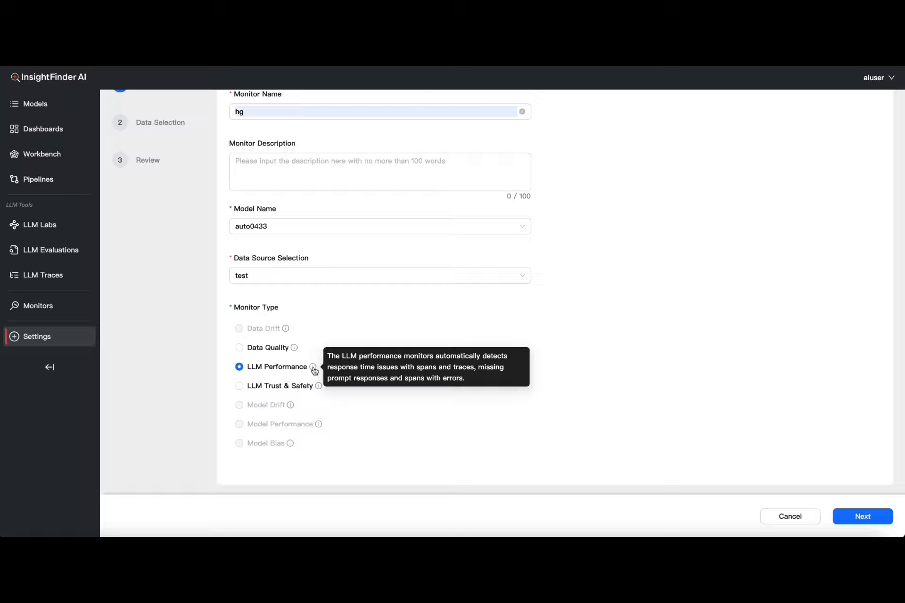
pyautogui.moveTo(319, 391)
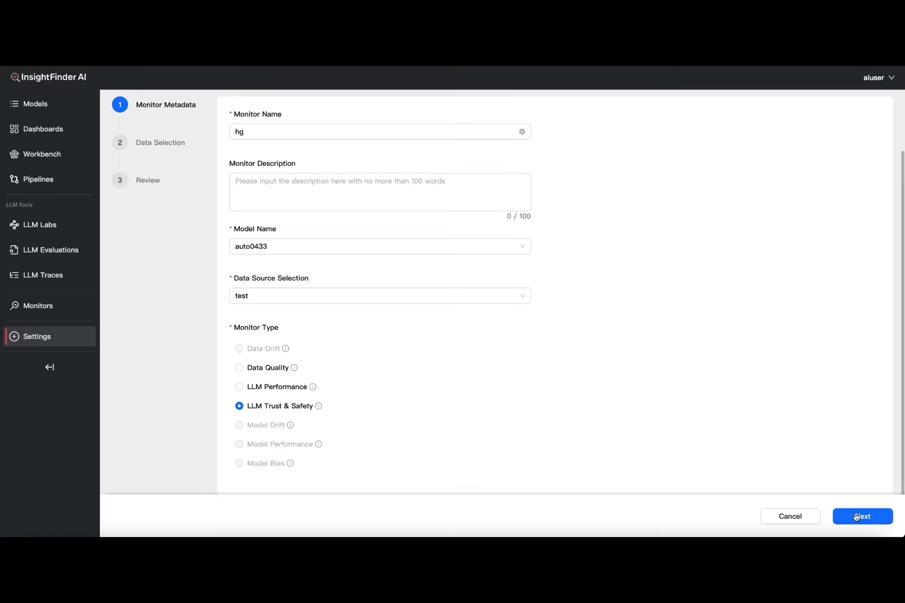
pyautogui.click(862, 516)
# Review the hallucination, safety, bias and refuse-to-answer checks in the data selection step
pyautogui.scroll(3, 499, 359)
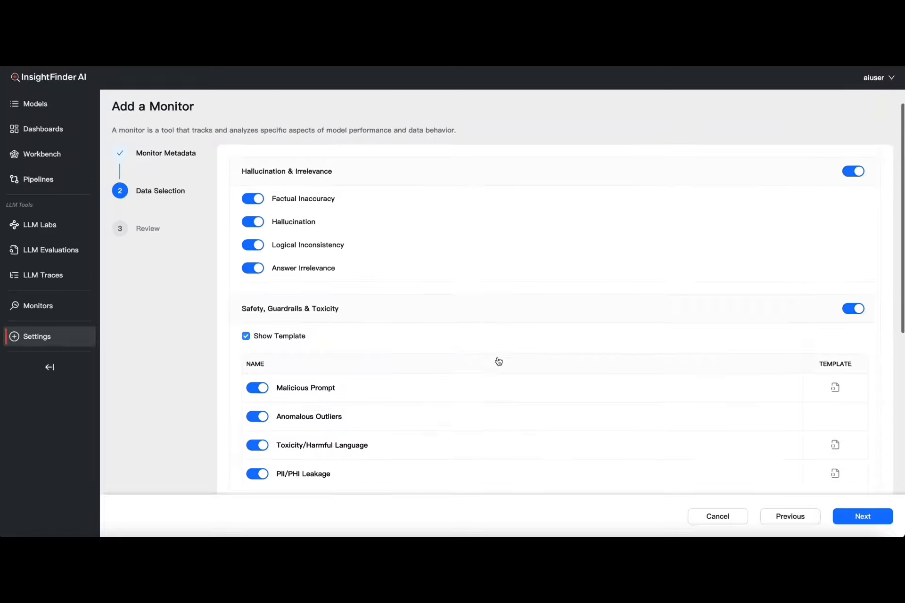
pyautogui.scroll(-3, 499, 361)
pyautogui.scroll(-3, 668, 346)
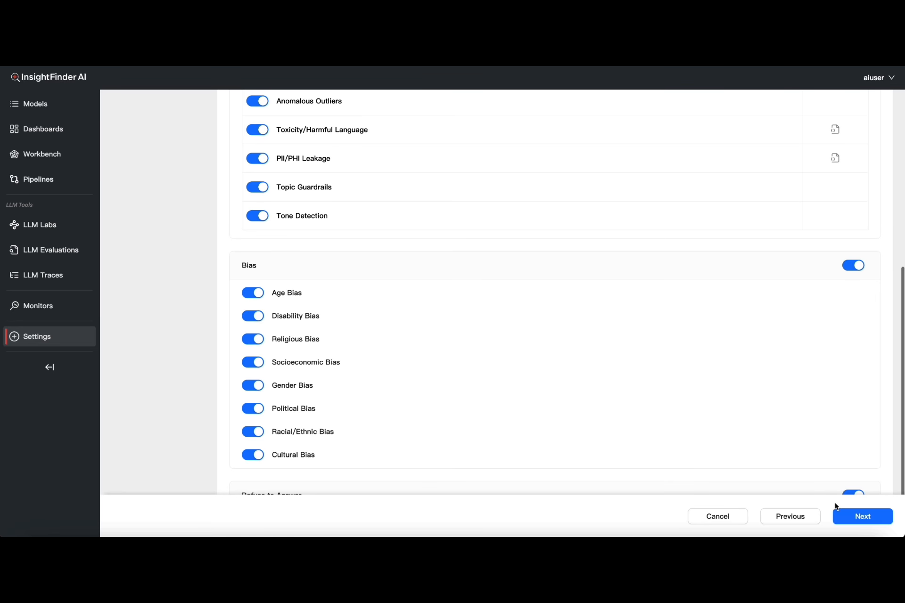
pyautogui.scroll(-2, 761, 396)
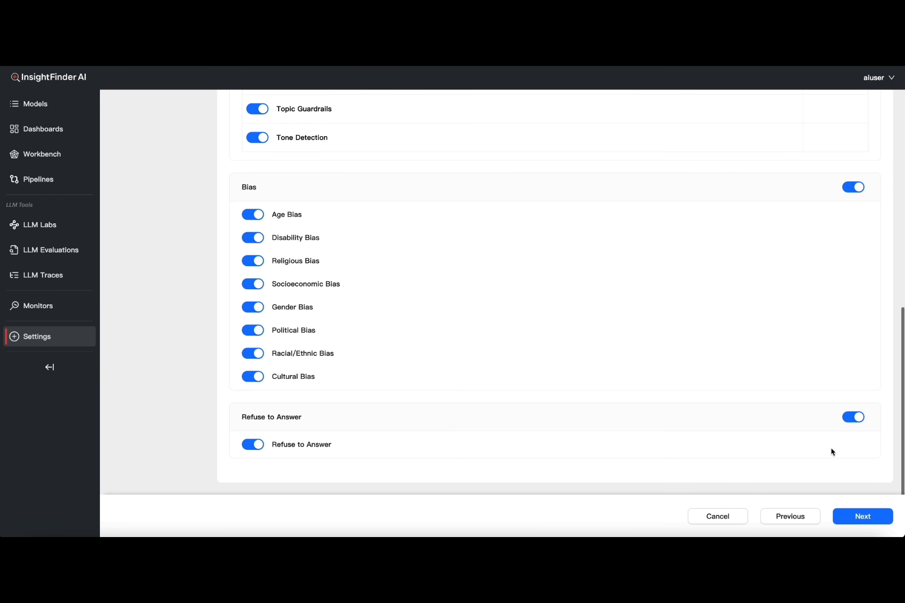
# Advance the new monitor to its review step, then cancel the monitor creation
pyautogui.click(868, 527)
pyautogui.scroll(10, 549, 371)
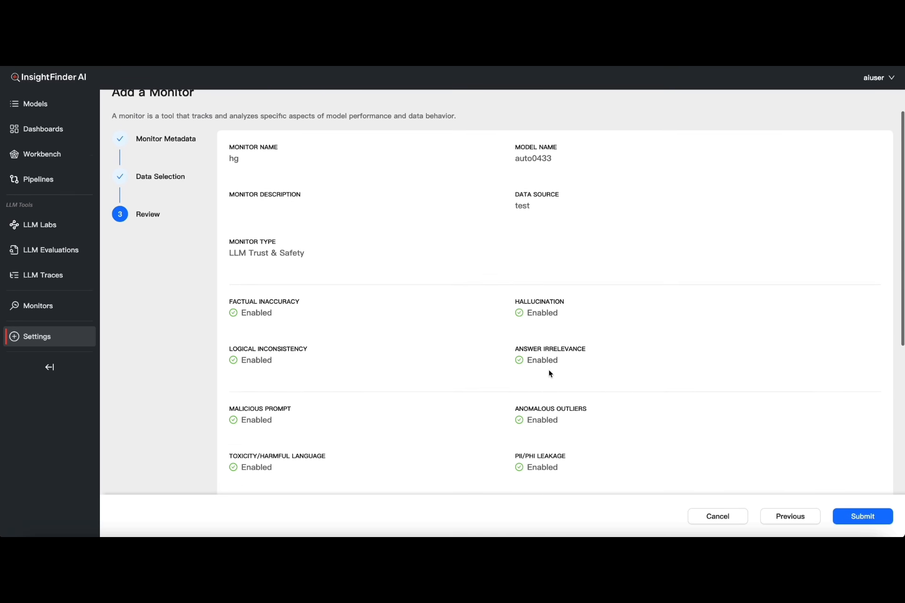
pyautogui.click(707, 517)
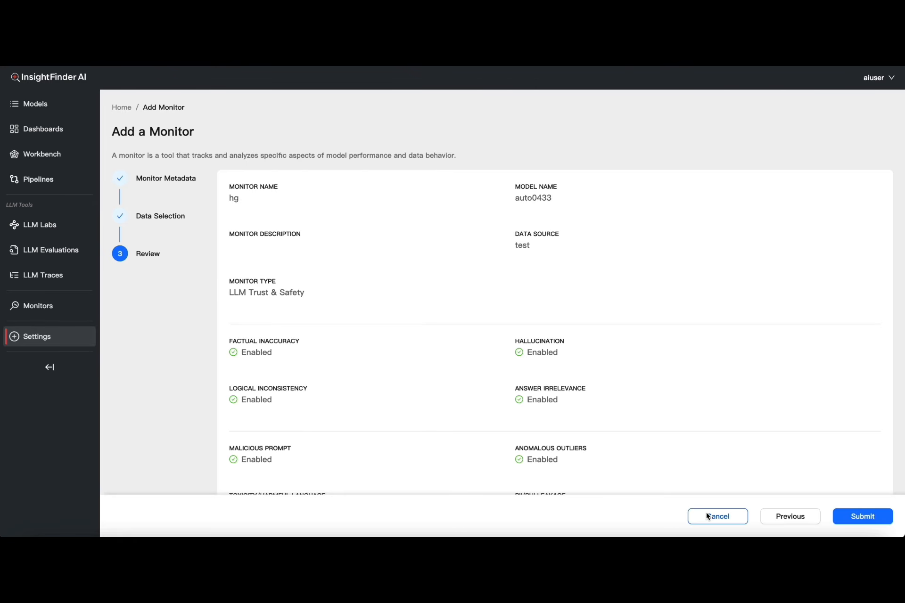
pyautogui.click(707, 516)
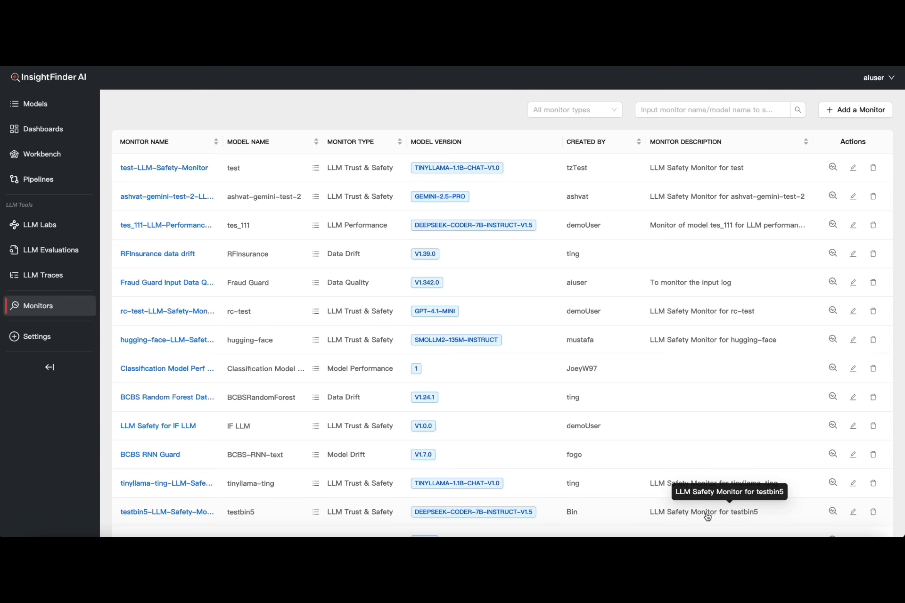
# Open LLM Evaluations and select the hugging-face model to view its failed evaluations
pyautogui.click(82, 257)
pyautogui.click(205, 151)
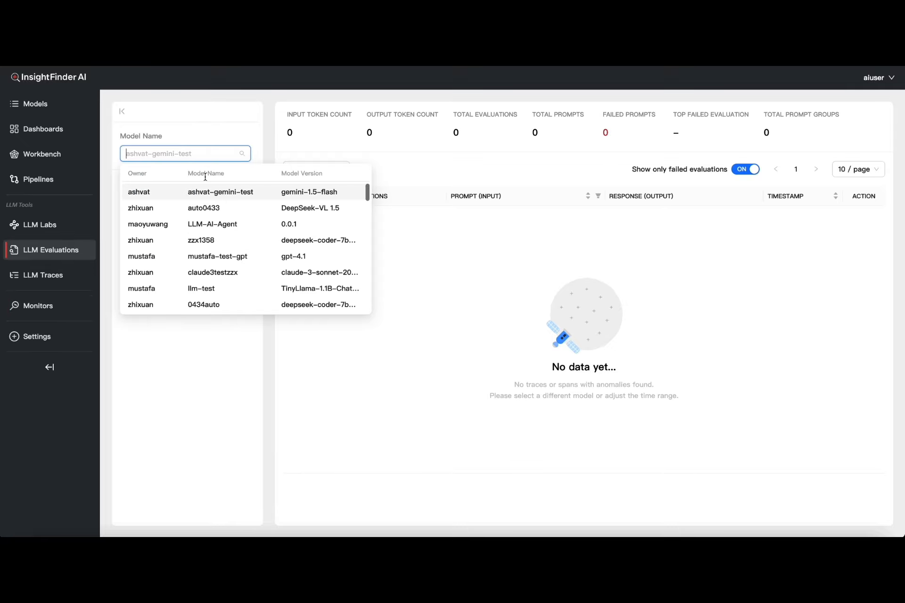
pyautogui.scroll(-5, 220, 253)
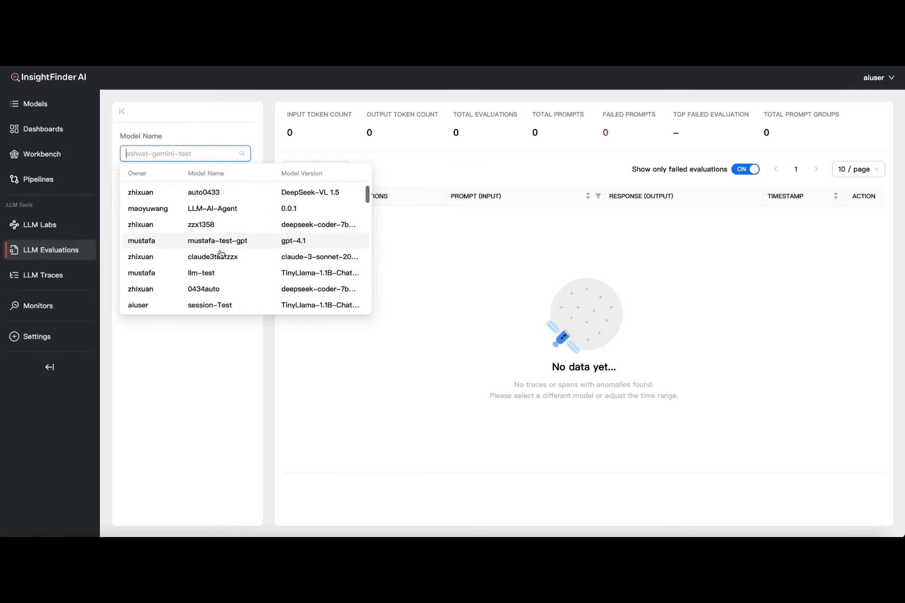
pyautogui.click(216, 272)
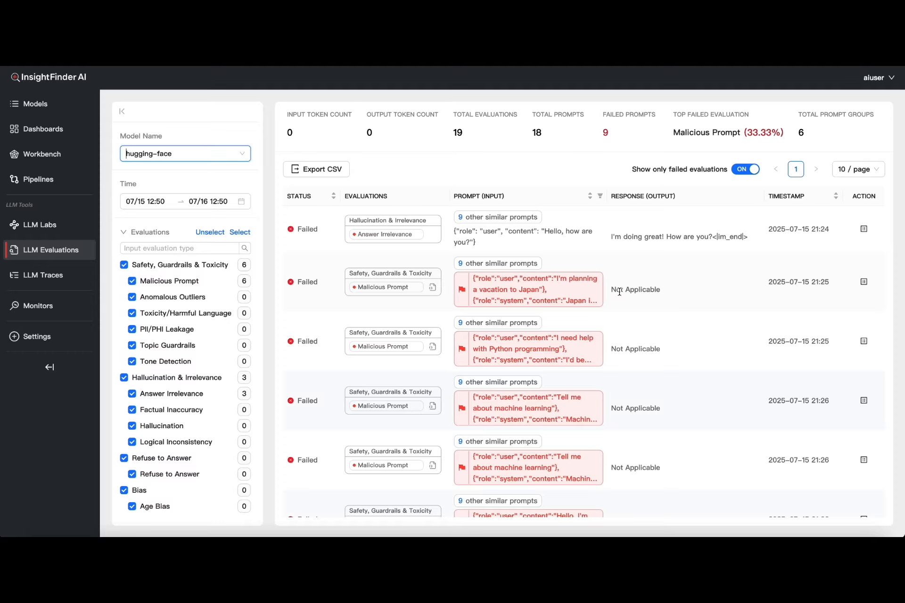
# Examine the LLM Insights dashboard's usage, trust and safety, and performance charts and their breakdowns
pyautogui.scroll(-5, 619, 292)
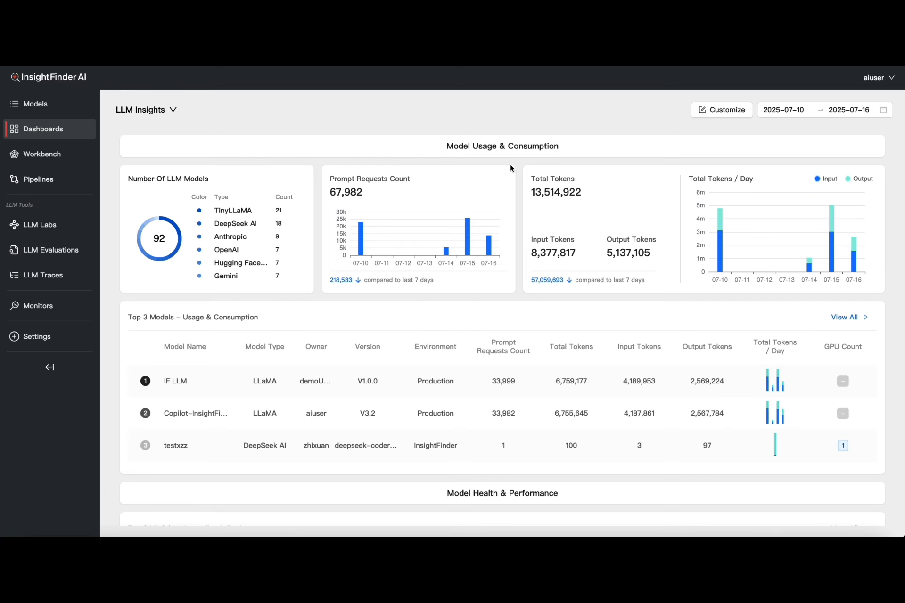
pyautogui.scroll(-10, 511, 167)
pyautogui.scroll(-1, 511, 168)
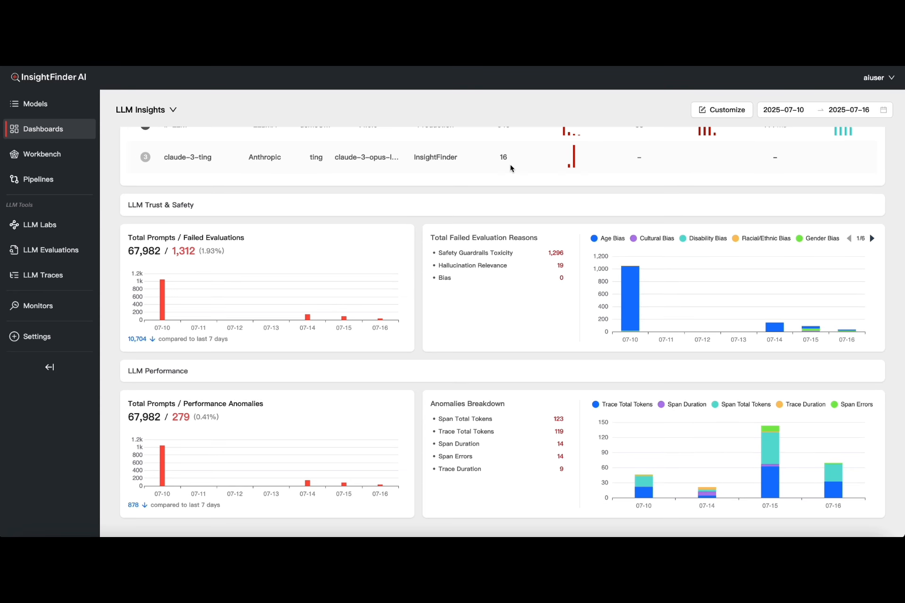
pyautogui.scroll(11, 511, 168)
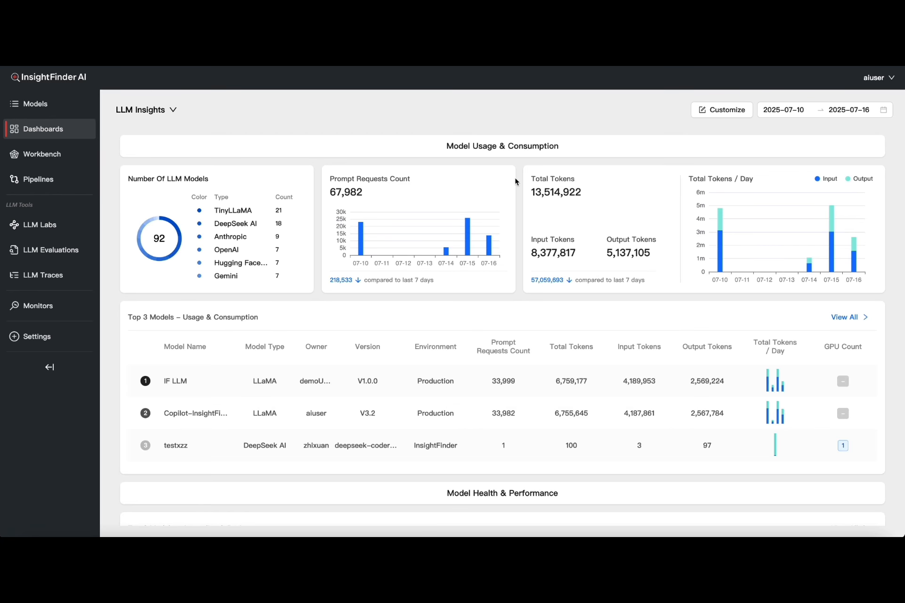
pyautogui.scroll(-3, 519, 298)
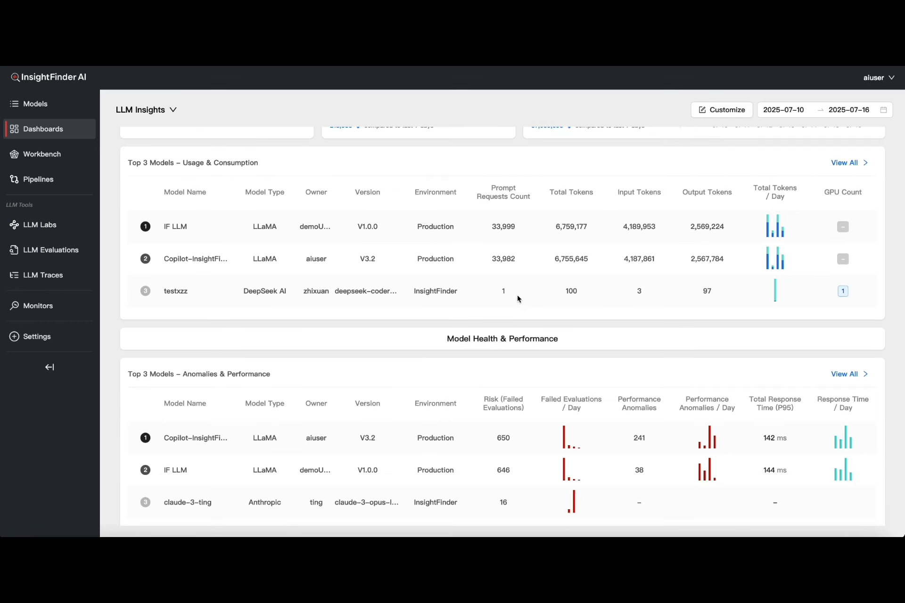
pyautogui.scroll(-4, 519, 299)
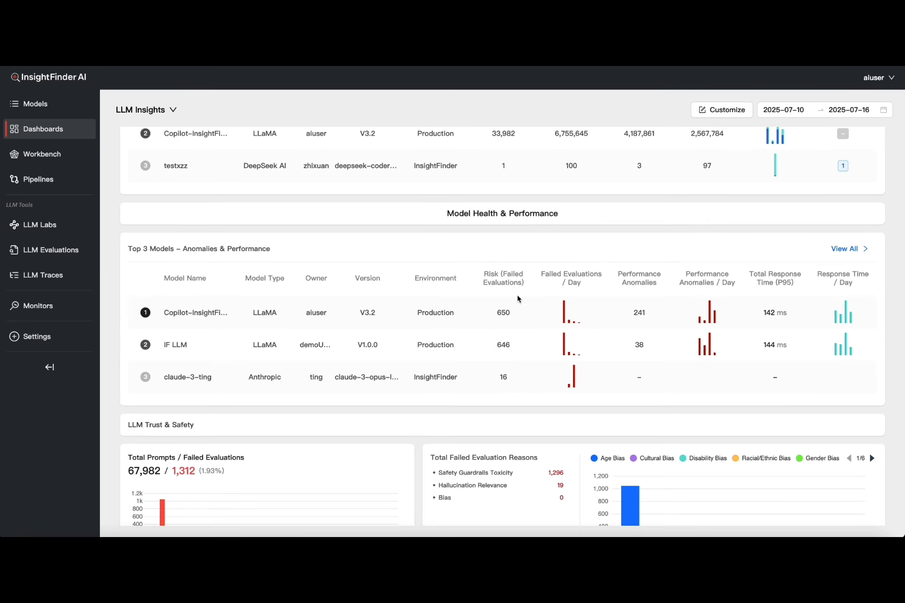
pyautogui.scroll(-4, 518, 299)
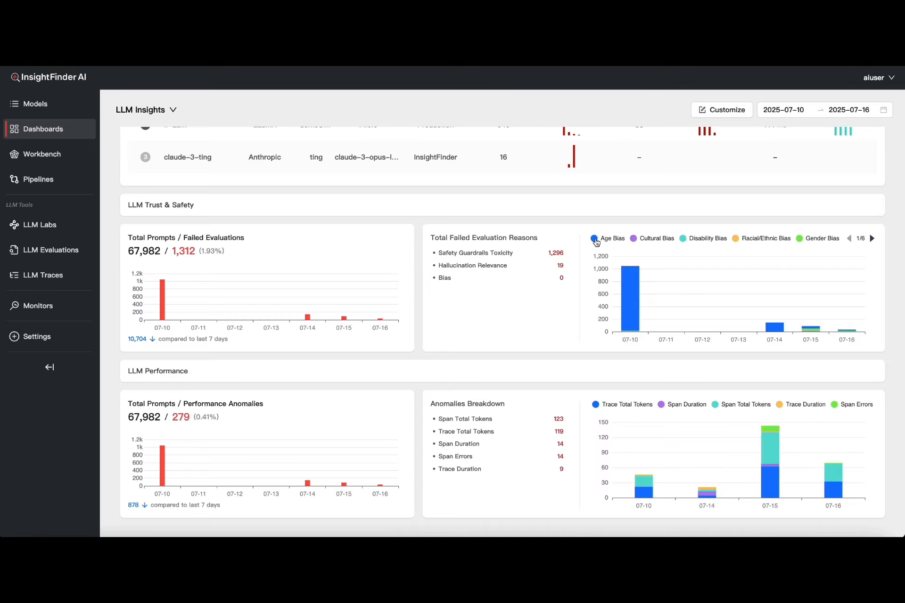
pyautogui.moveTo(635, 319)
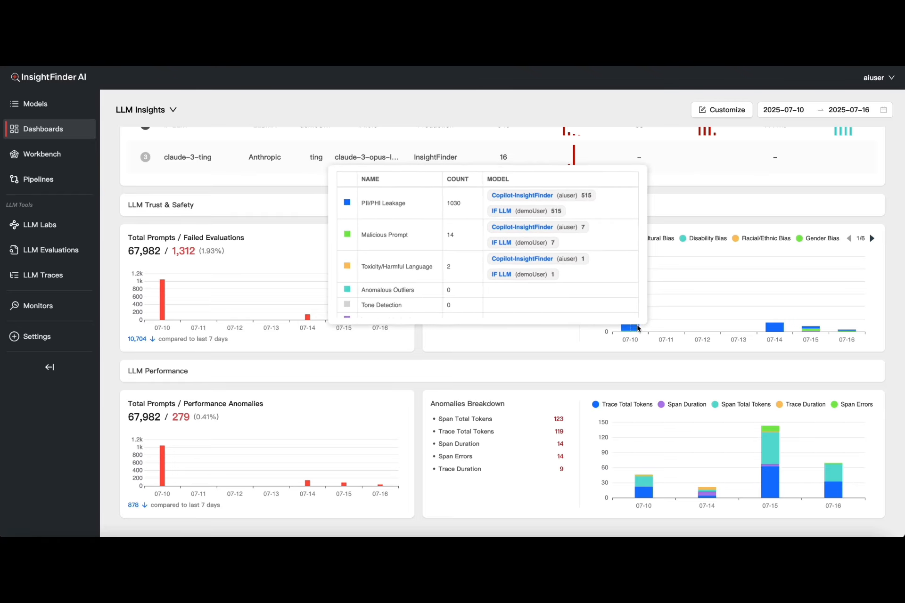
pyautogui.moveTo(777, 331)
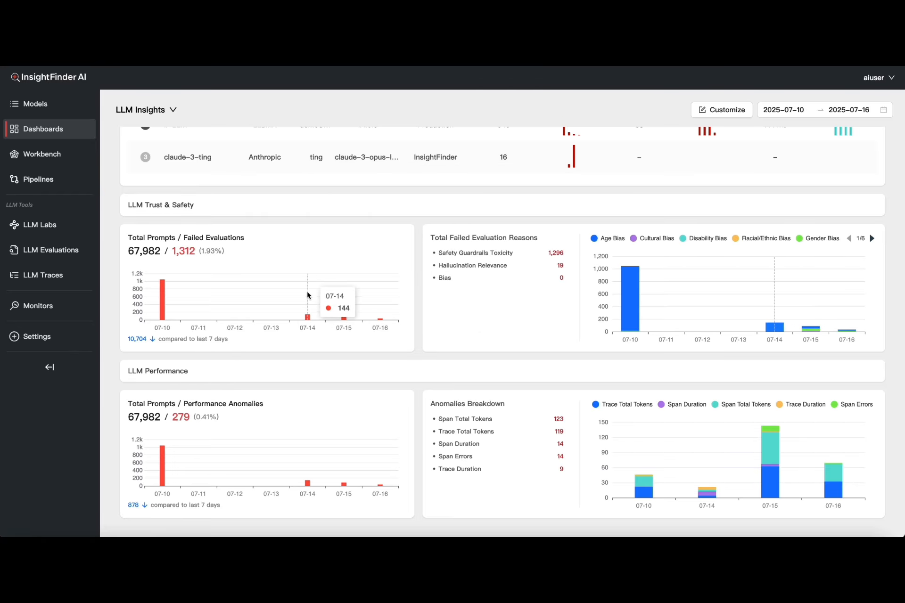
pyautogui.moveTo(169, 474)
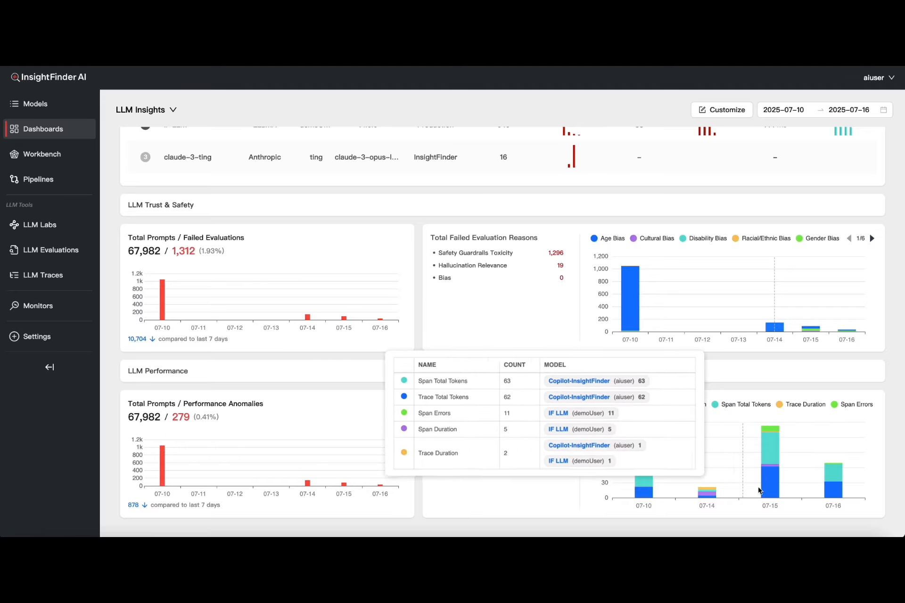
pyautogui.moveTo(829, 486)
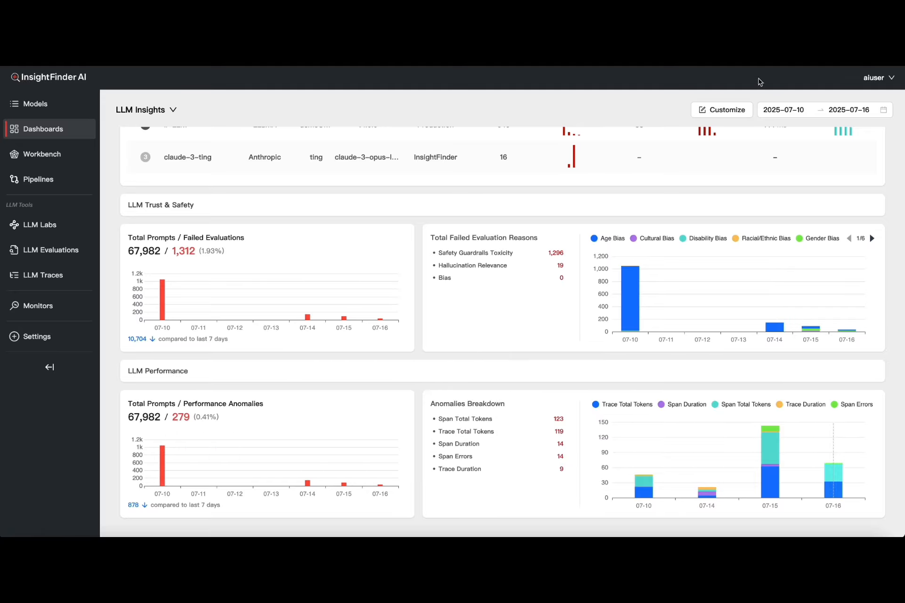
# Enter the dashboard's customize mode and open the widgets panel to browse available widgets
pyautogui.click(729, 114)
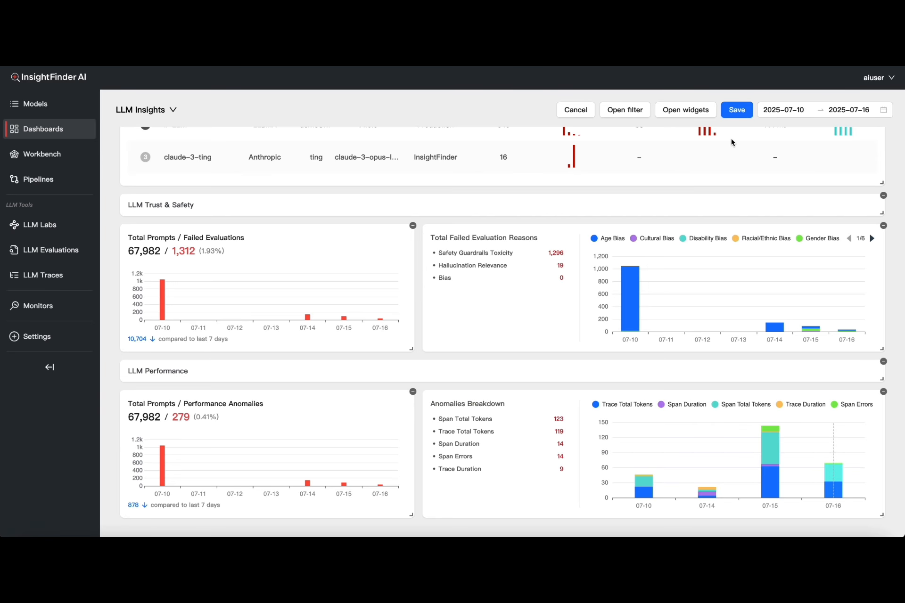
pyautogui.scroll(5, 731, 138)
pyautogui.click(687, 111)
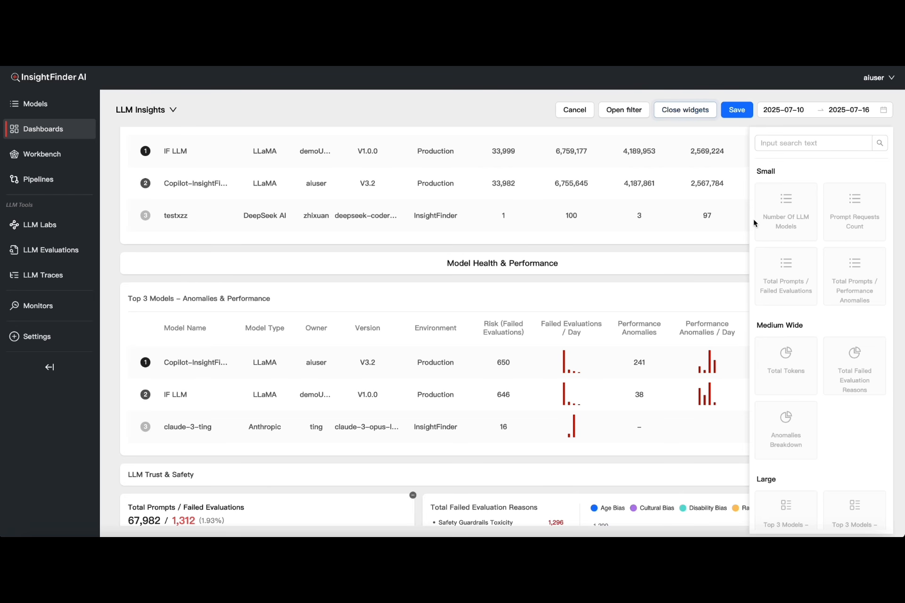
pyautogui.scroll(-4, 793, 322)
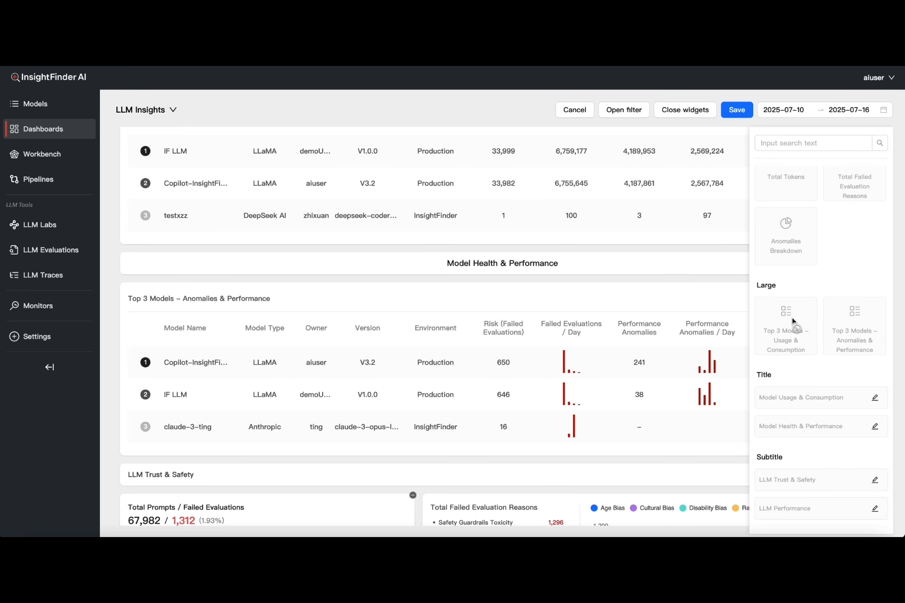
pyautogui.press('super+shift+5')
pyautogui.click(485, 494)
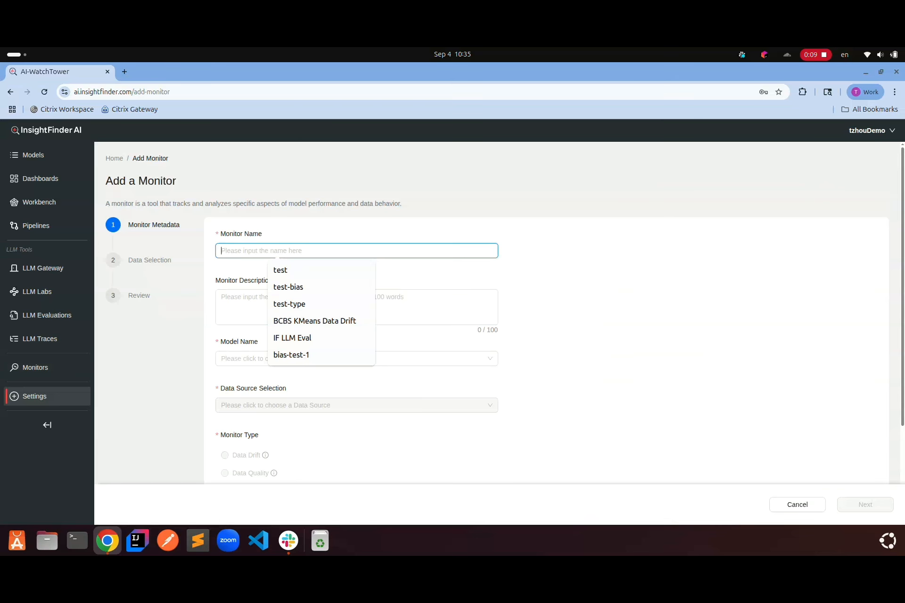
# Start a new monitor named test ML with model RFInsurance-Demo and data source InputOutputLog
pyautogui.write('test')
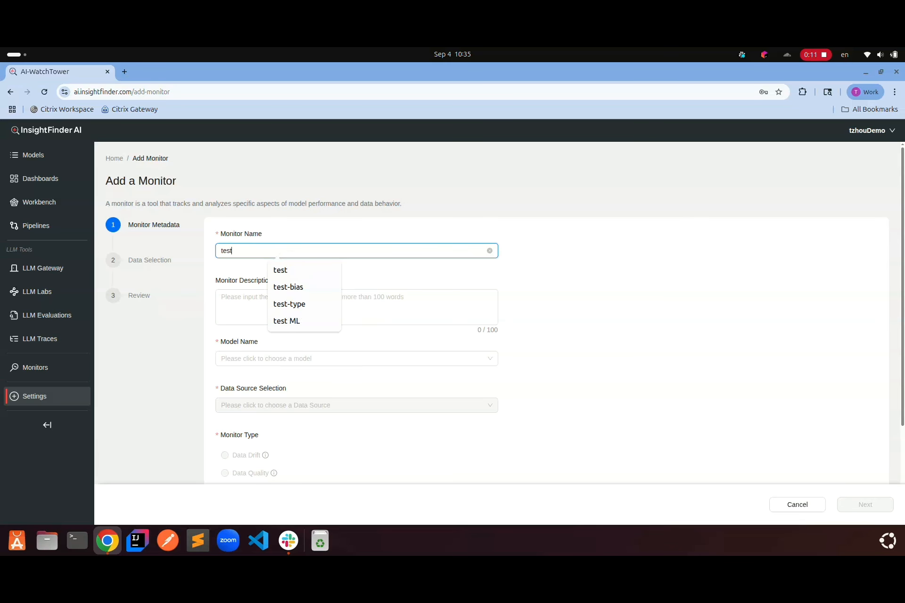
pyautogui.click(357, 245)
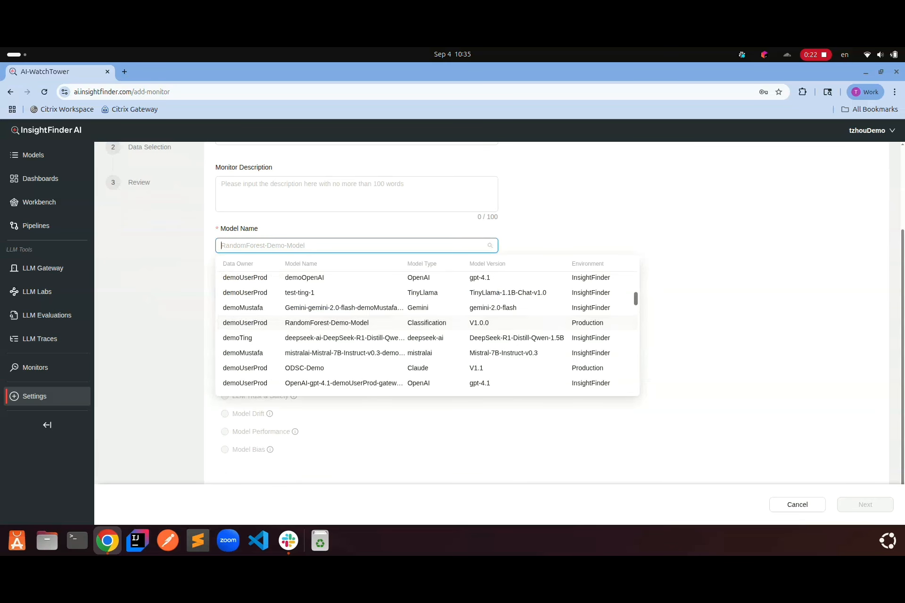
pyautogui.scroll(-5, 357, 296)
pyautogui.scroll(-5, 357, 297)
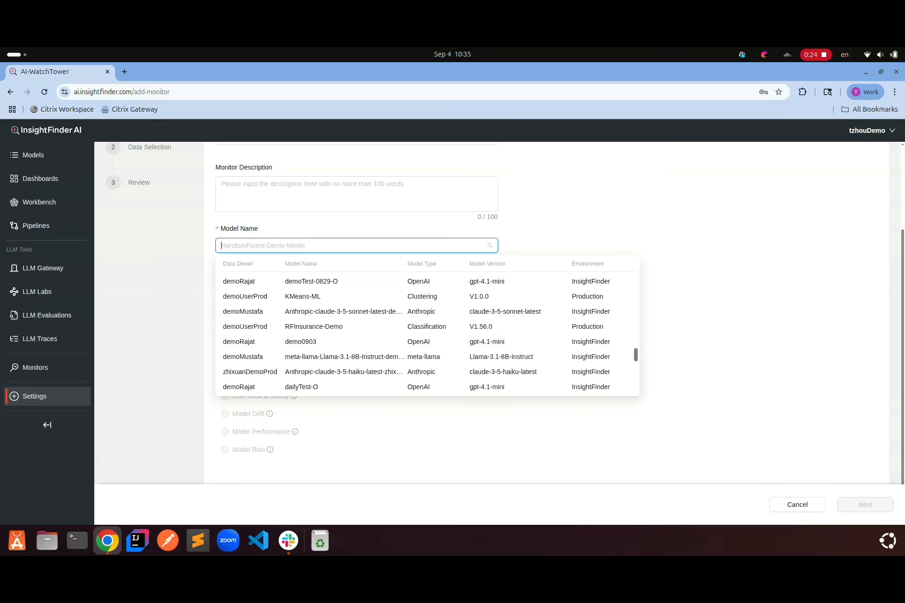
pyautogui.click(311, 326)
pyautogui.click(356, 292)
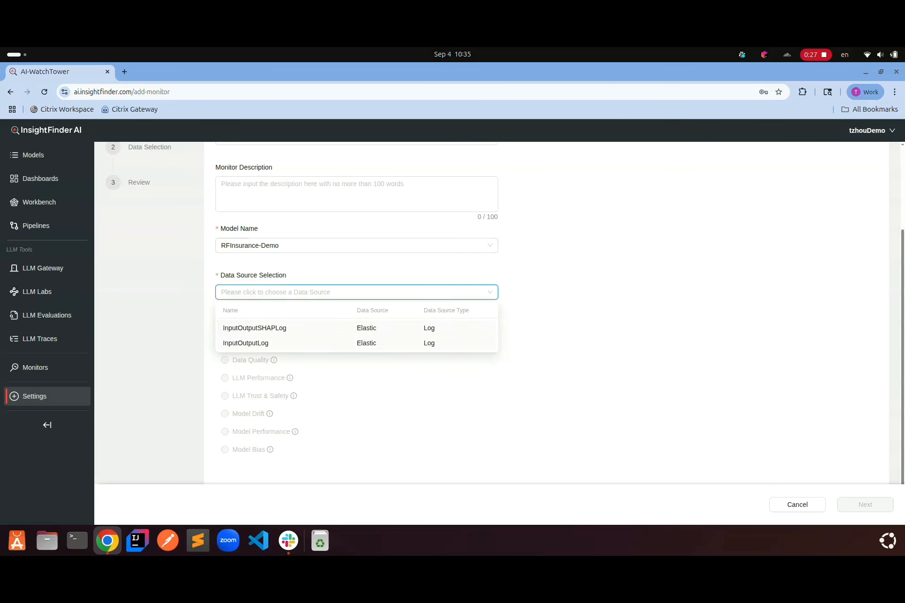
pyautogui.click(245, 343)
# Try Data Drift as the monitor type, view its feature selection, and go back
pyautogui.click(224, 342)
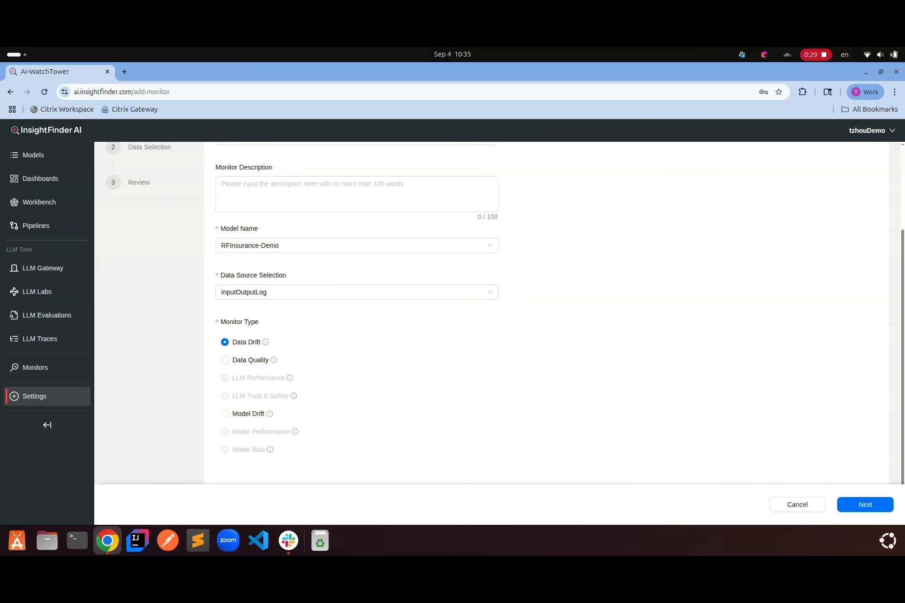
pyautogui.click(865, 505)
pyautogui.scroll(2, 546, 300)
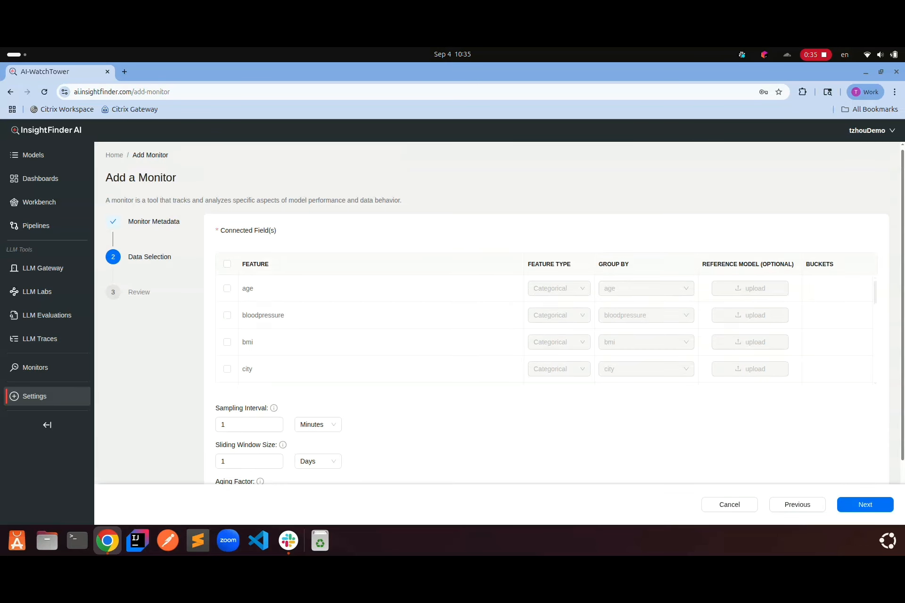
pyautogui.scroll(-9, 546, 300)
pyautogui.click(797, 504)
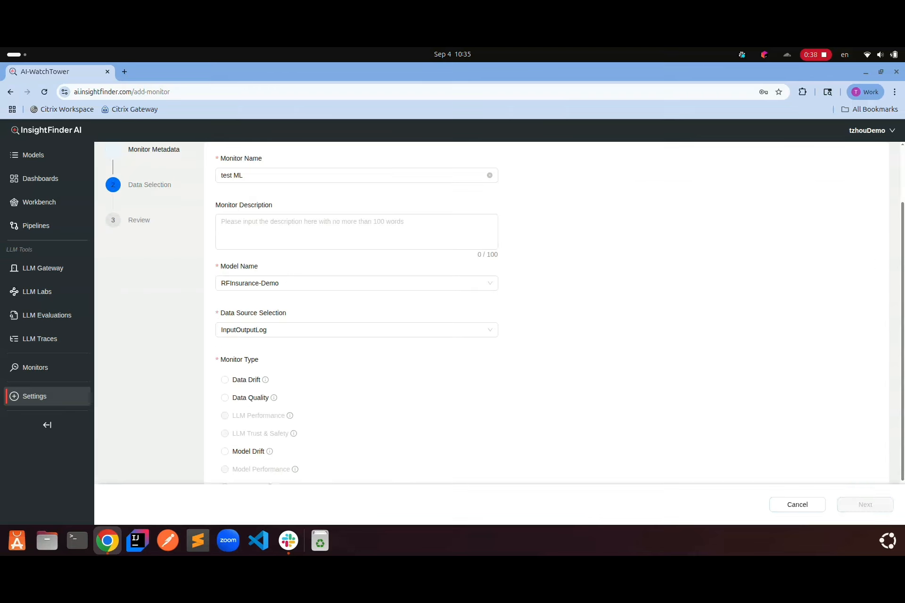
# Switch the monitor type to Model Drift, review its group-by and key fields, then cancel
pyautogui.click(225, 451)
pyautogui.click(864, 505)
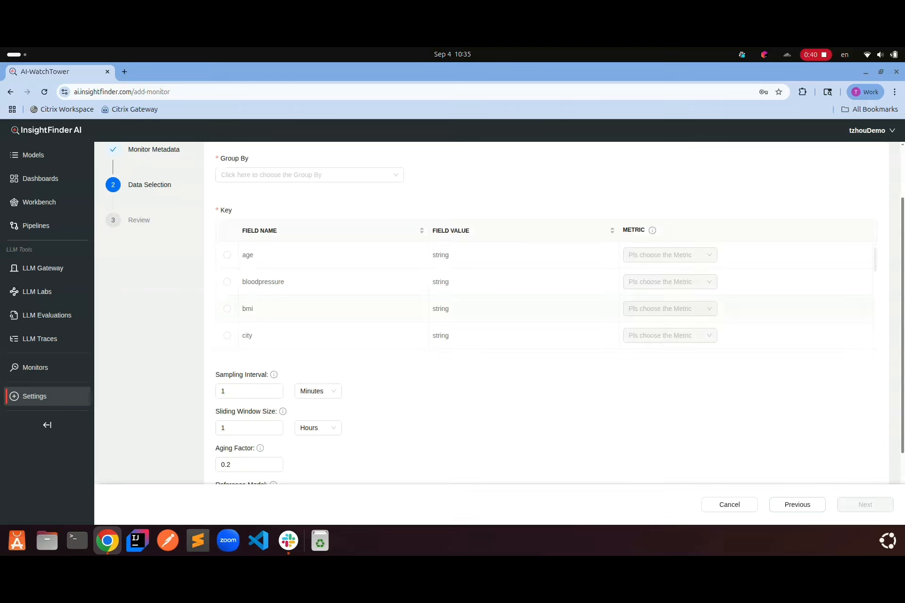
pyautogui.scroll(-3, 546, 283)
pyautogui.scroll(-2, 546, 353)
pyautogui.scroll(4, 546, 306)
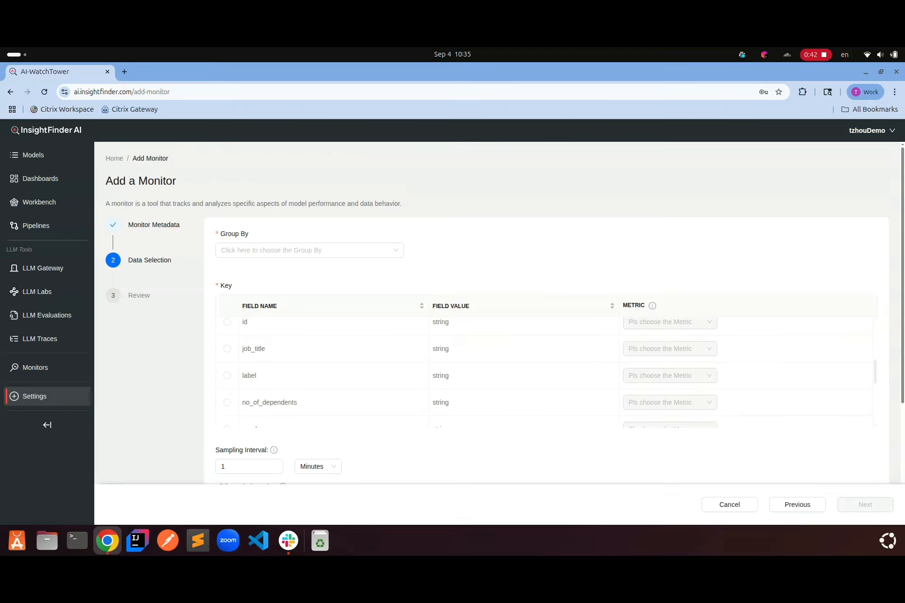
pyautogui.scroll(-5, 546, 372)
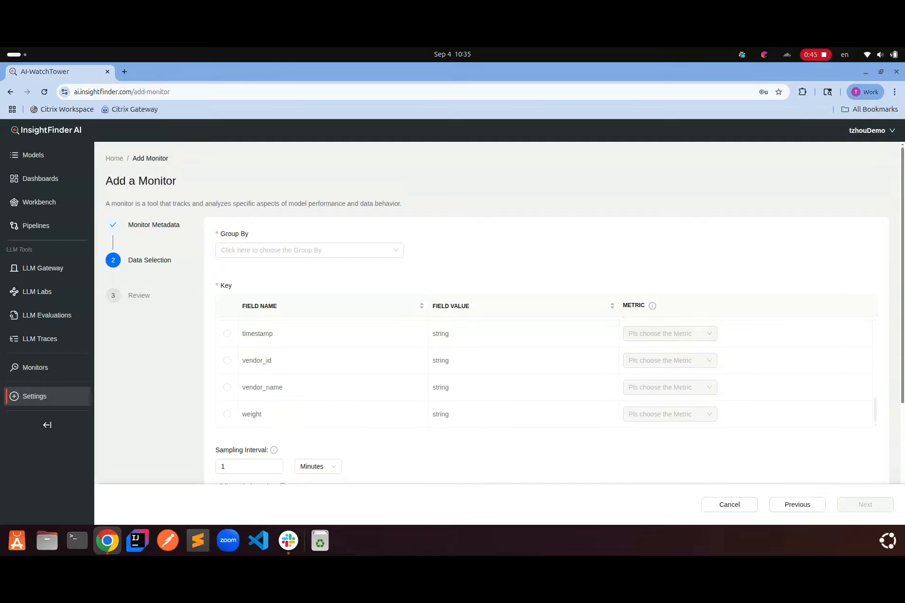
pyautogui.click(728, 504)
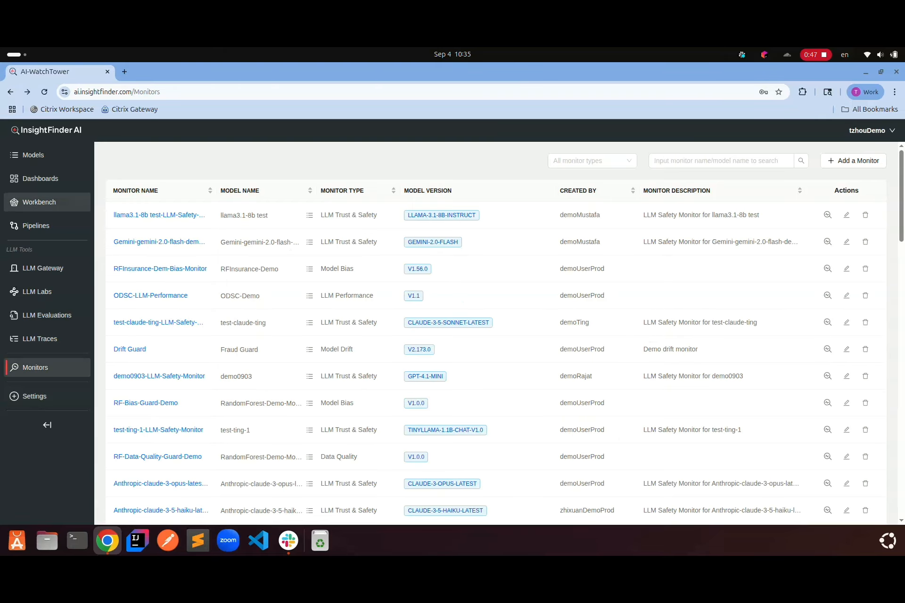
# Open the Workbench and select the Fraud Guard model
pyautogui.click(39, 201)
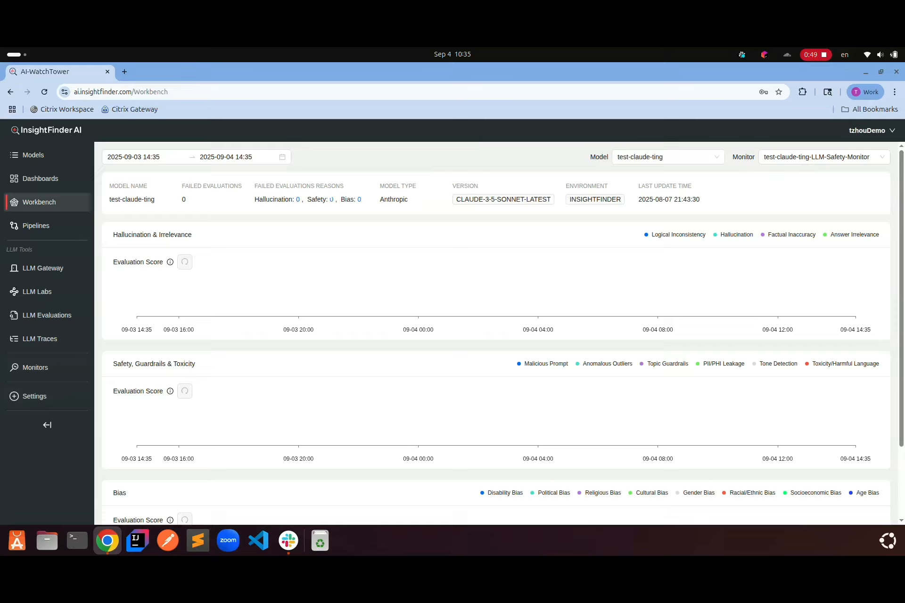
pyautogui.click(664, 156)
pyautogui.write('rf')
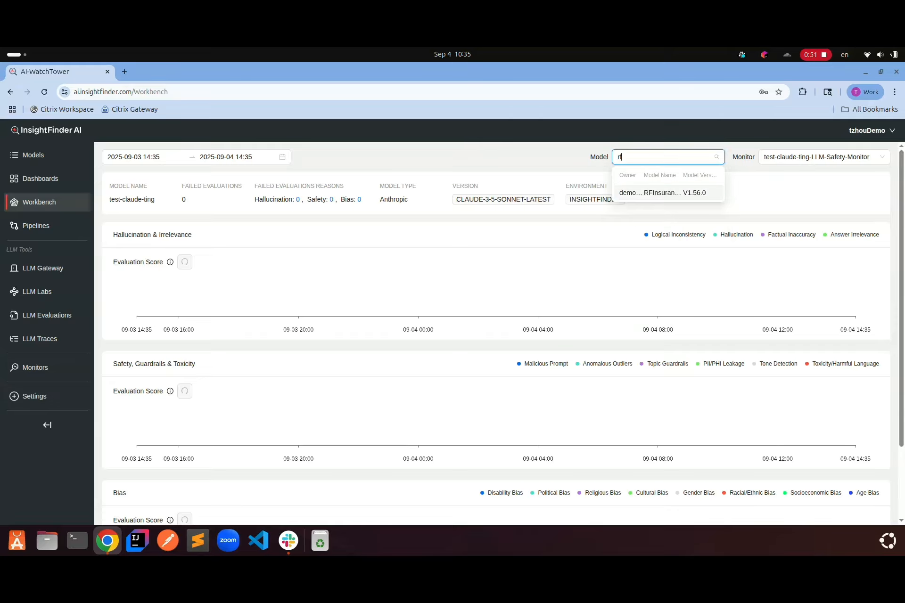
pyautogui.press('BackSpace')
pyautogui.press('BackSpace')
pyautogui.write('fra')
pyautogui.press('Return')
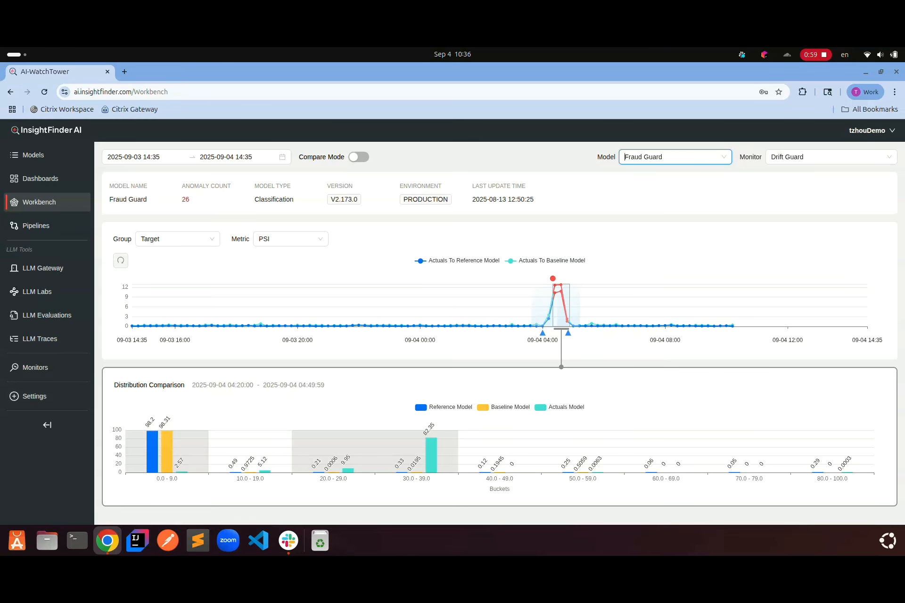
# Open the root cause analysis for the drift anomaly spike on the Fraud Guard chart
pyautogui.click(252, 243)
pyautogui.click(137, 240)
pyautogui.moveTo(553, 278)
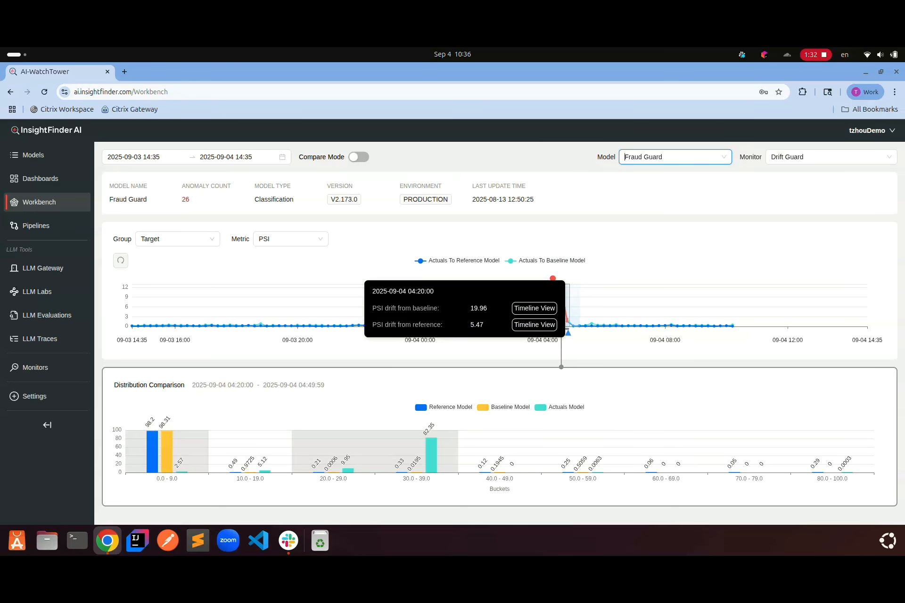
pyautogui.click(535, 308)
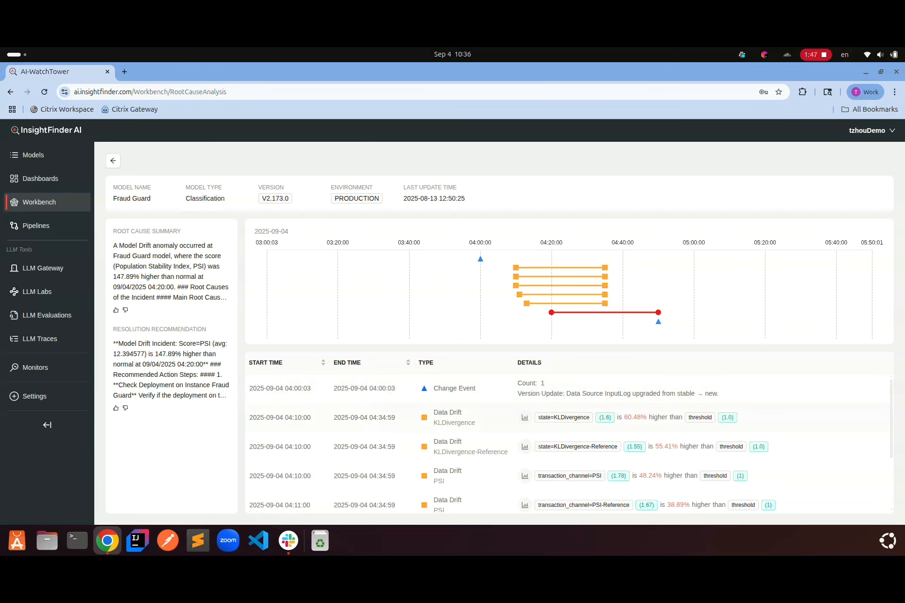
pyautogui.moveTo(525, 418)
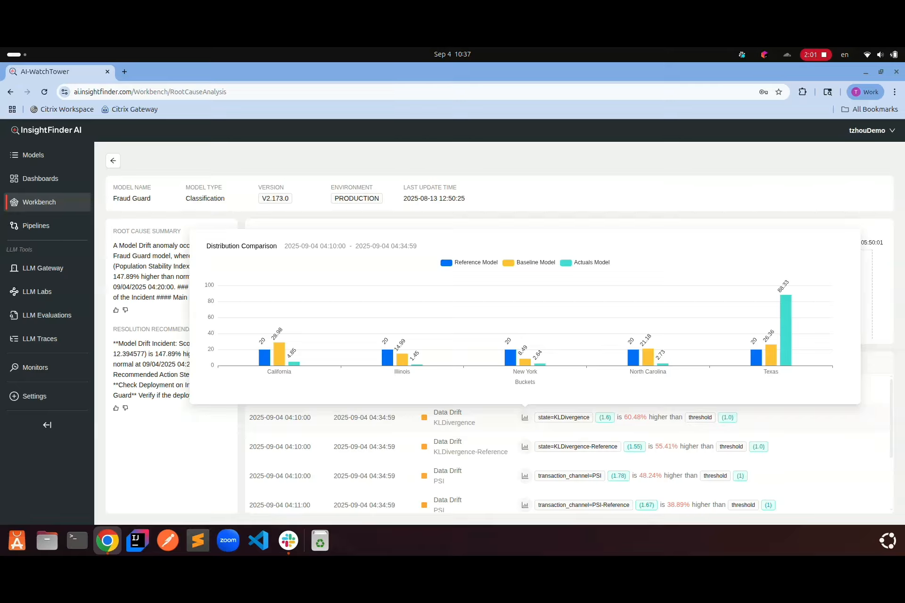
# Switch the dashboard to ML Insights and scroll through its anomaly summaries
pyautogui.click(41, 179)
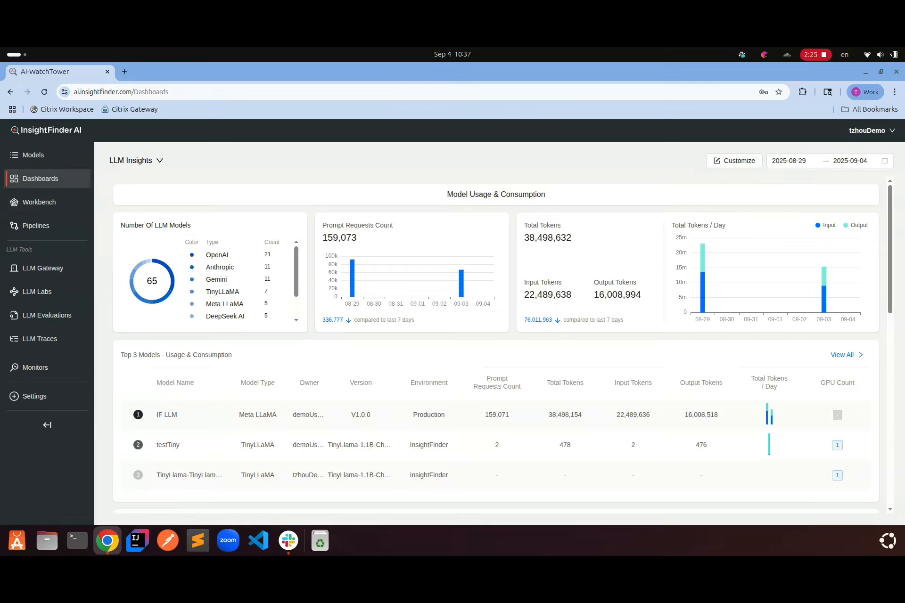
pyautogui.click(133, 161)
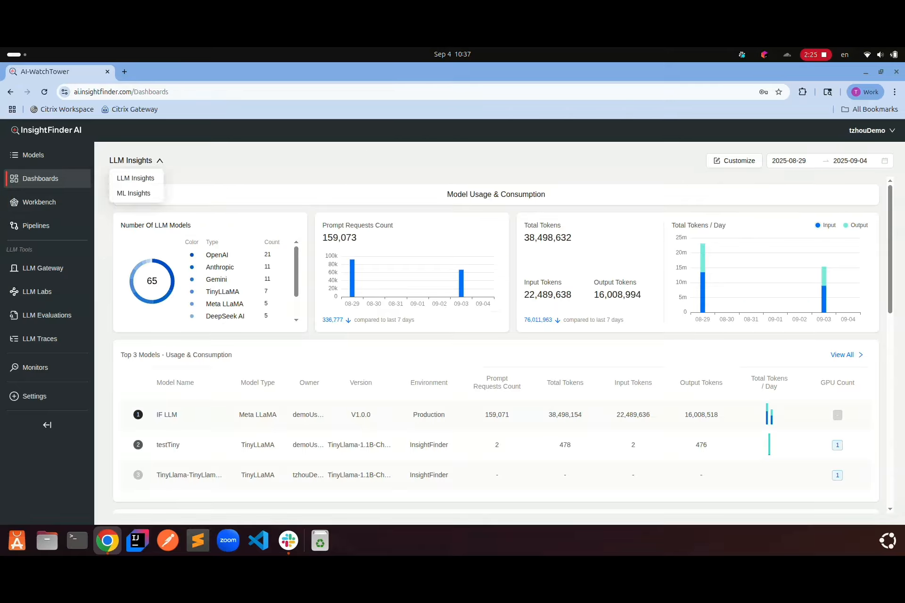
pyautogui.click(134, 193)
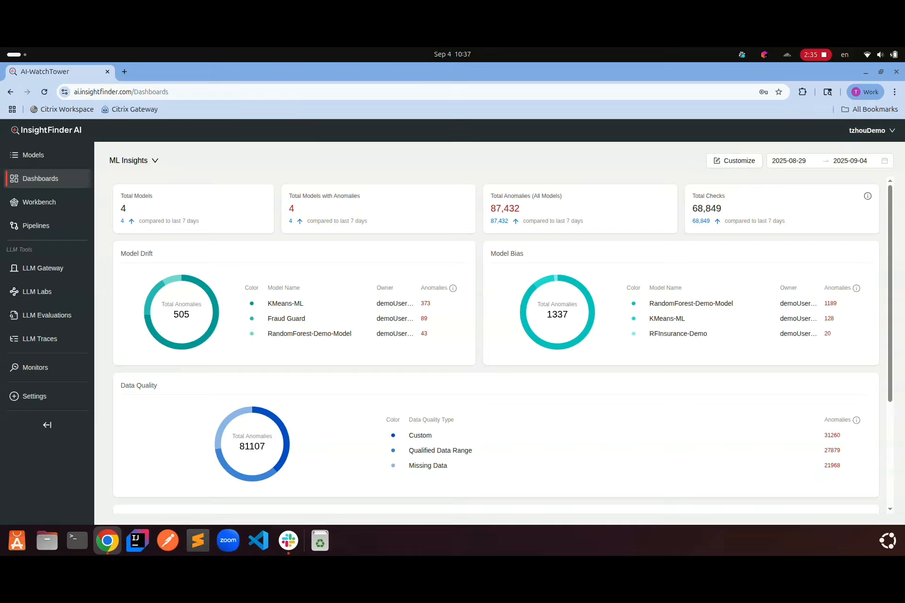
pyautogui.scroll(-3, 283, 343)
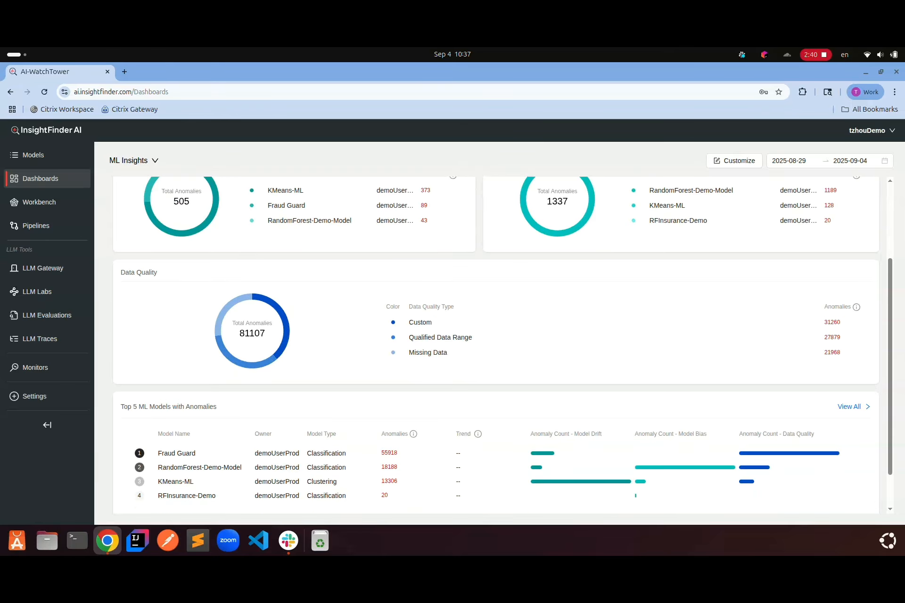
pyautogui.scroll(-1, 495, 330)
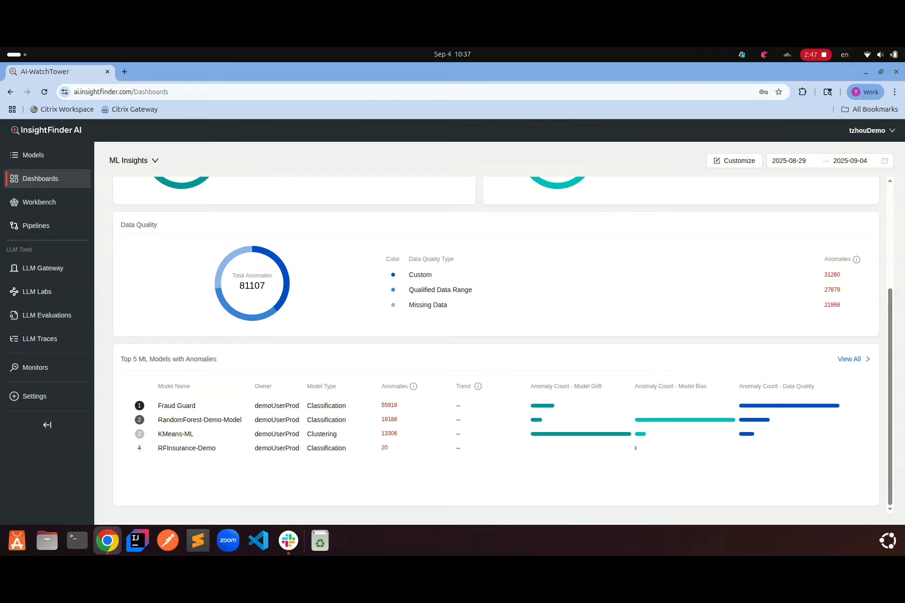
pyautogui.scroll(3, 495, 339)
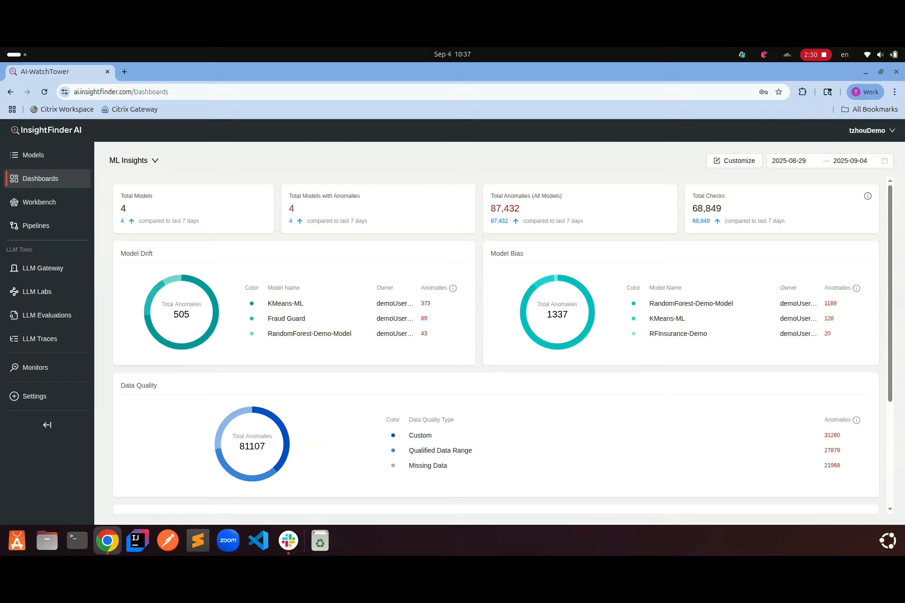